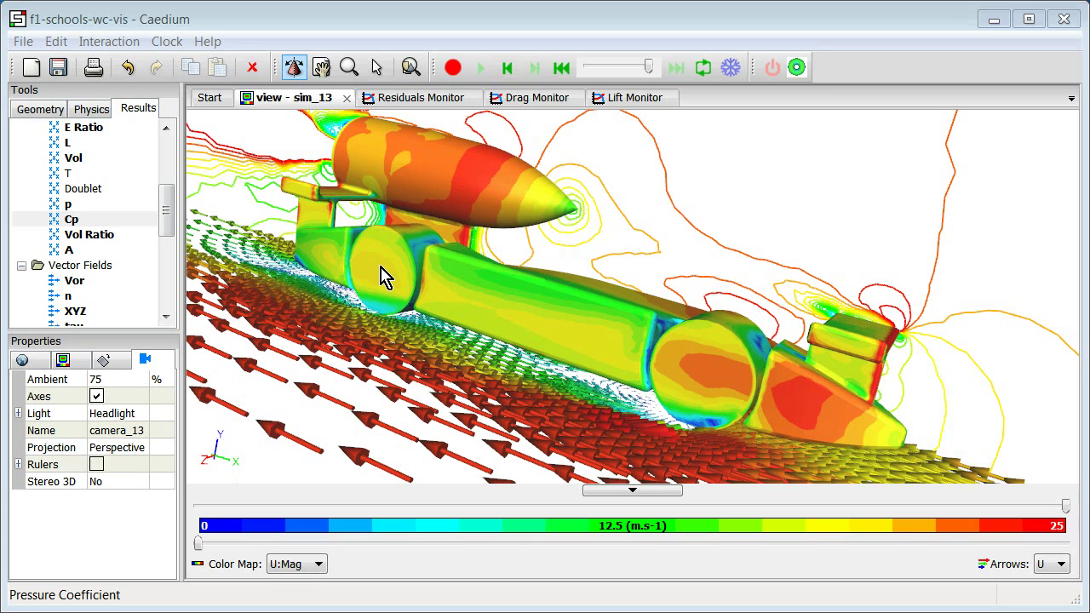
- Select the left wheel face, face_1270, from the overlapping faces under it
{"action": "left_click", "coordinate": [380, 277]}
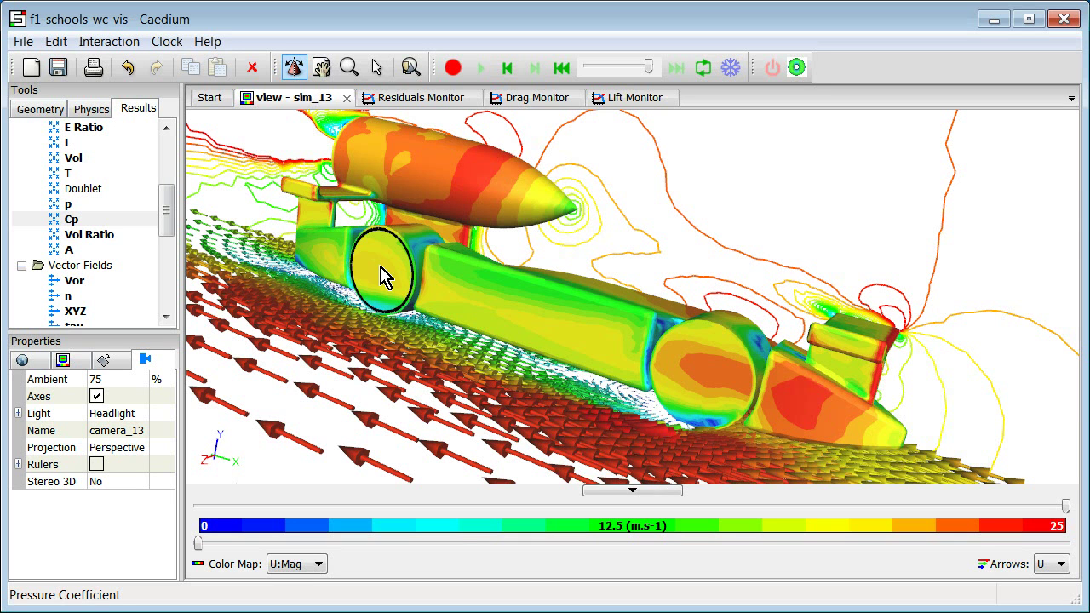
{"action": "left_click", "coordinate": [380, 277]}
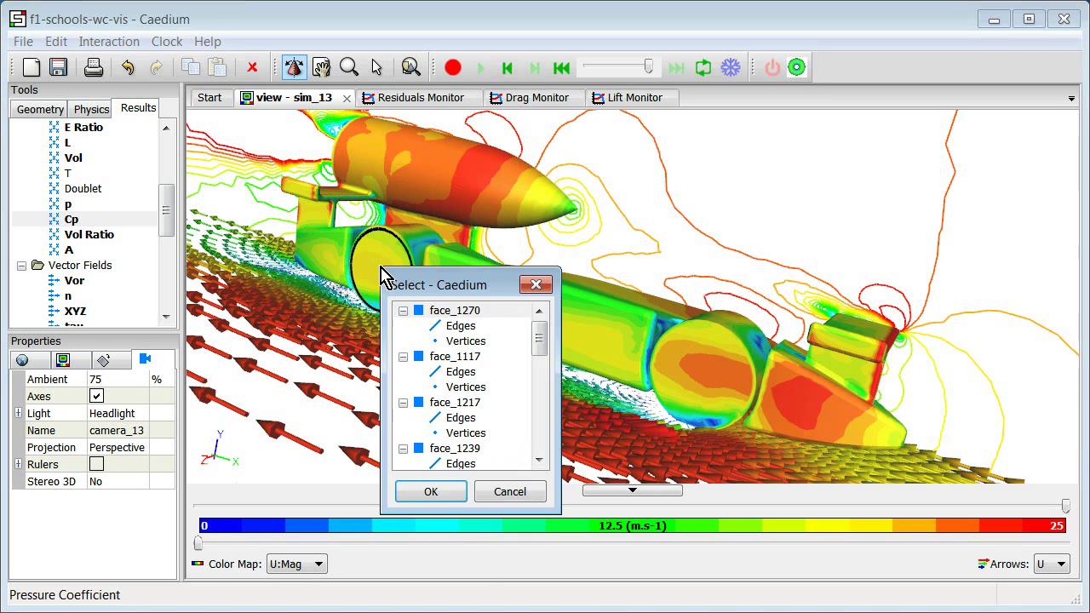
{"action": "left_click", "coordinate": [458, 314]}
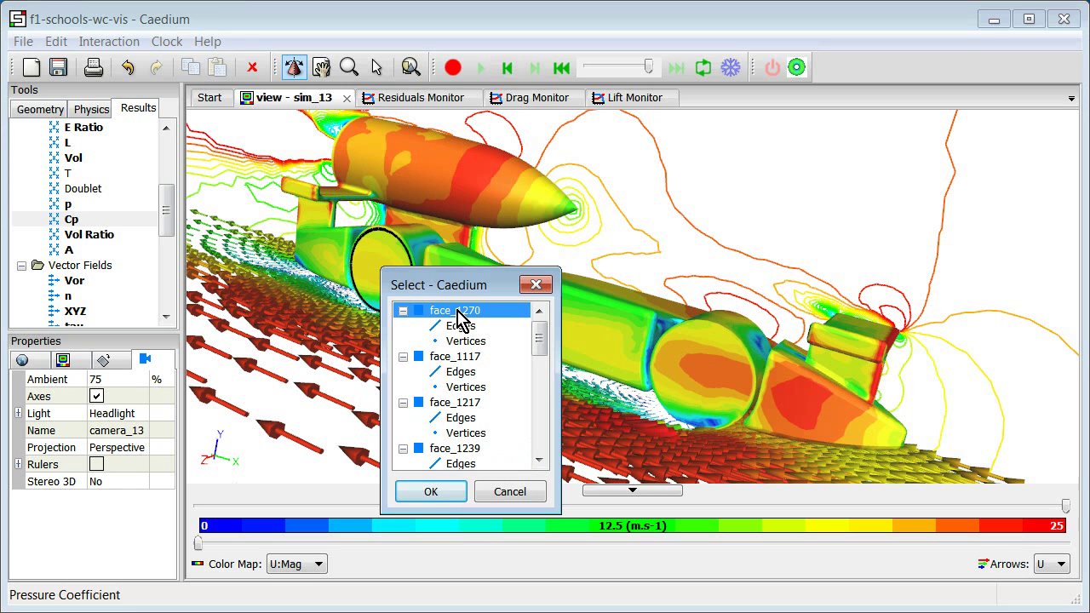
{"action": "left_click", "coordinate": [430, 493]}
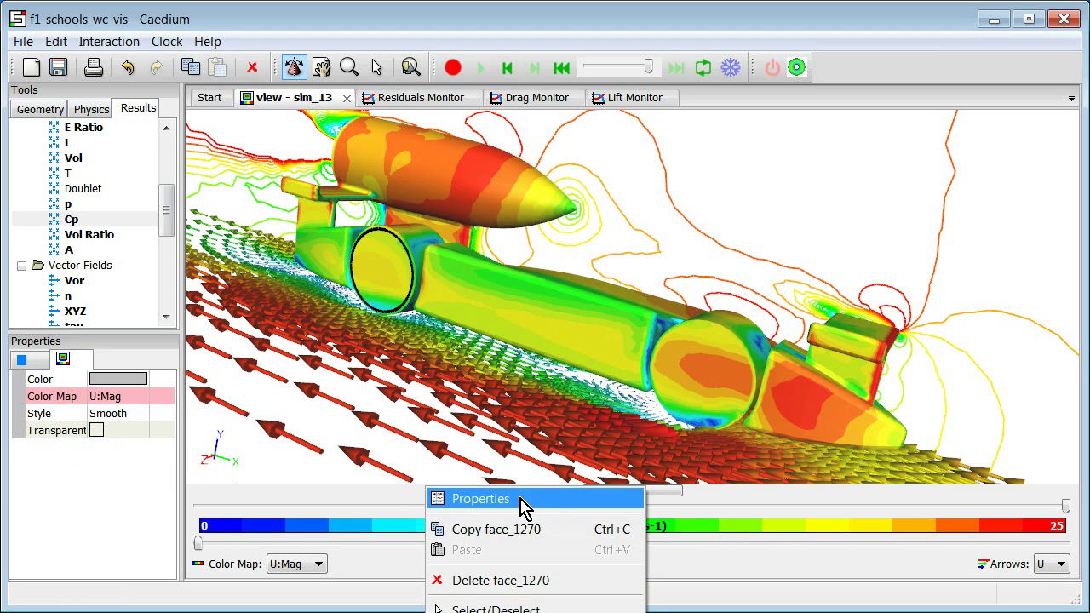
- Show face_1270's properties and toggle Transparent on, then back off to keep it opaque
{"action": "left_click", "coordinate": [518, 499]}
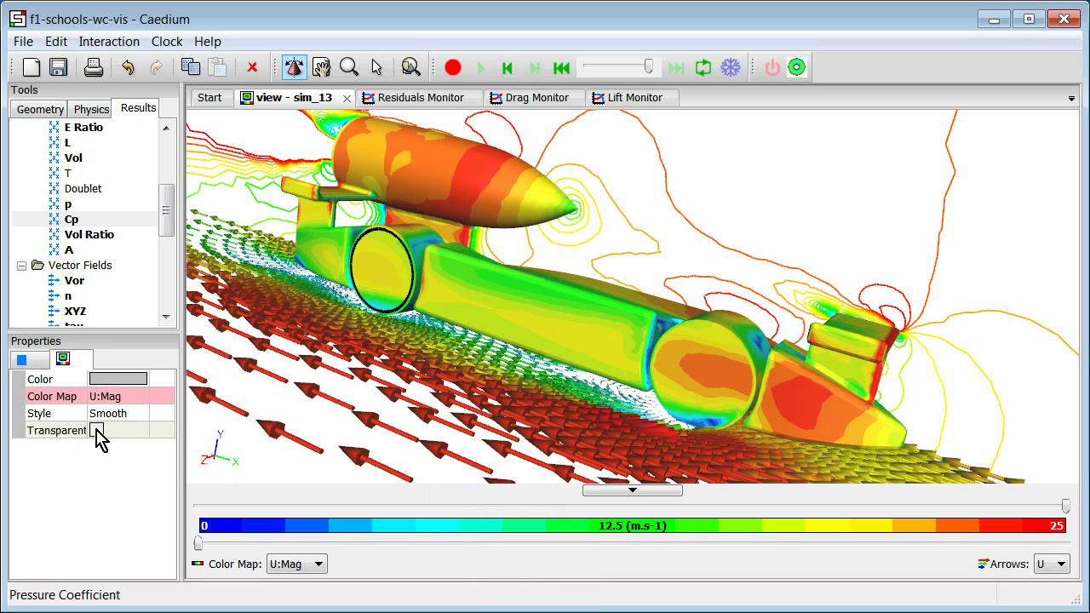
{"action": "left_click", "coordinate": [97, 431]}
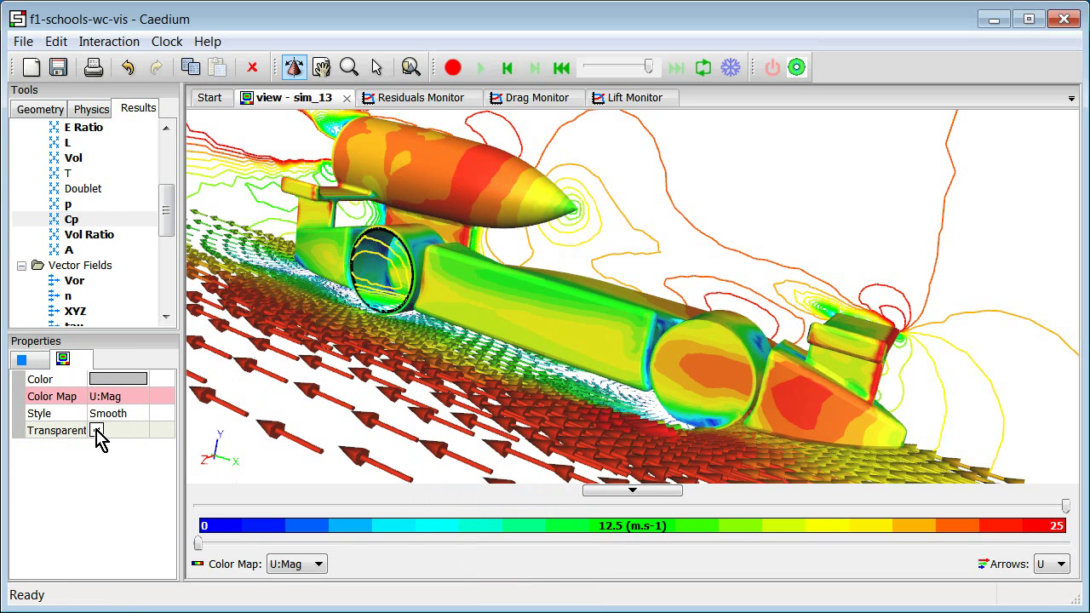
{"action": "left_click", "coordinate": [97, 431]}
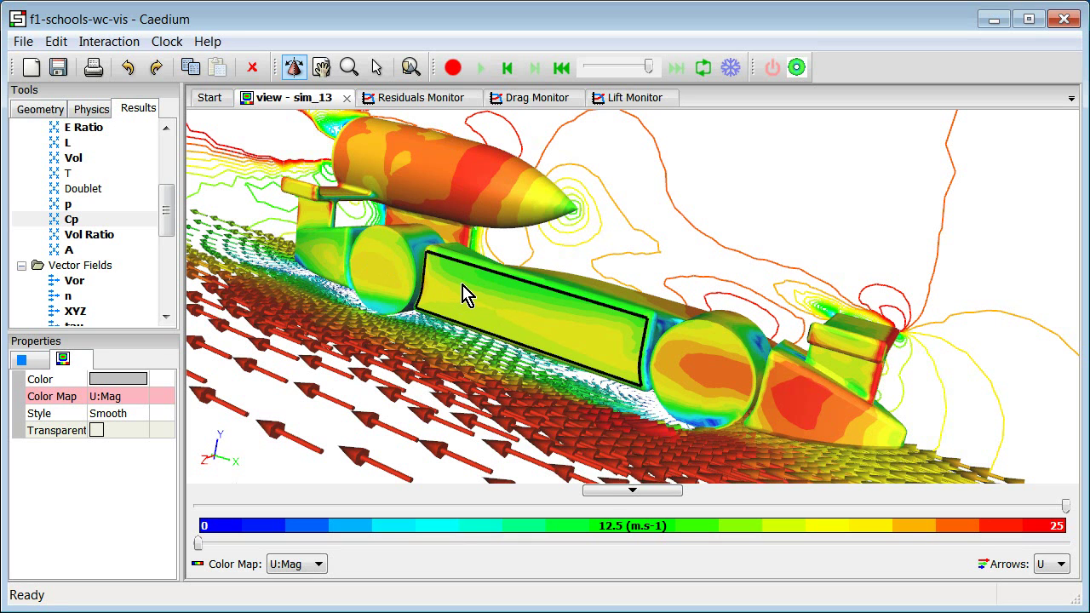
- List the overlapping faces under the car's side panel, including face_1320 and face_1525
{"action": "left_click", "coordinate": [461, 294]}
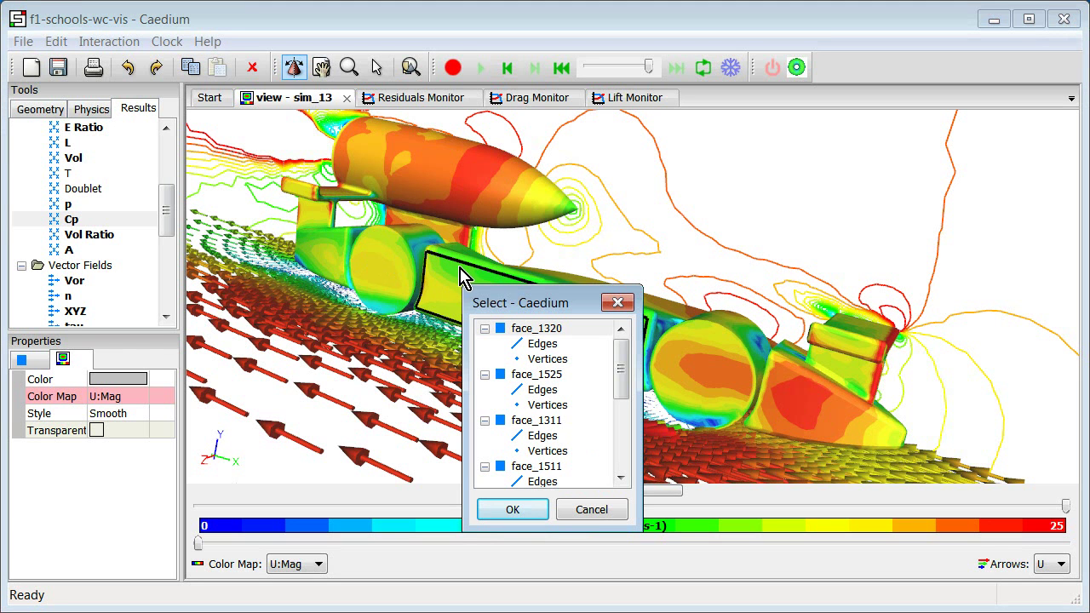
- Preview face_1320, face_1525, face_1311, then face_1320's edges and vertices on the model
{"action": "left_click", "coordinate": [532, 332]}
{"action": "left_click_drag", "start_coordinate": [537, 303], "coordinate": [284, 197]}
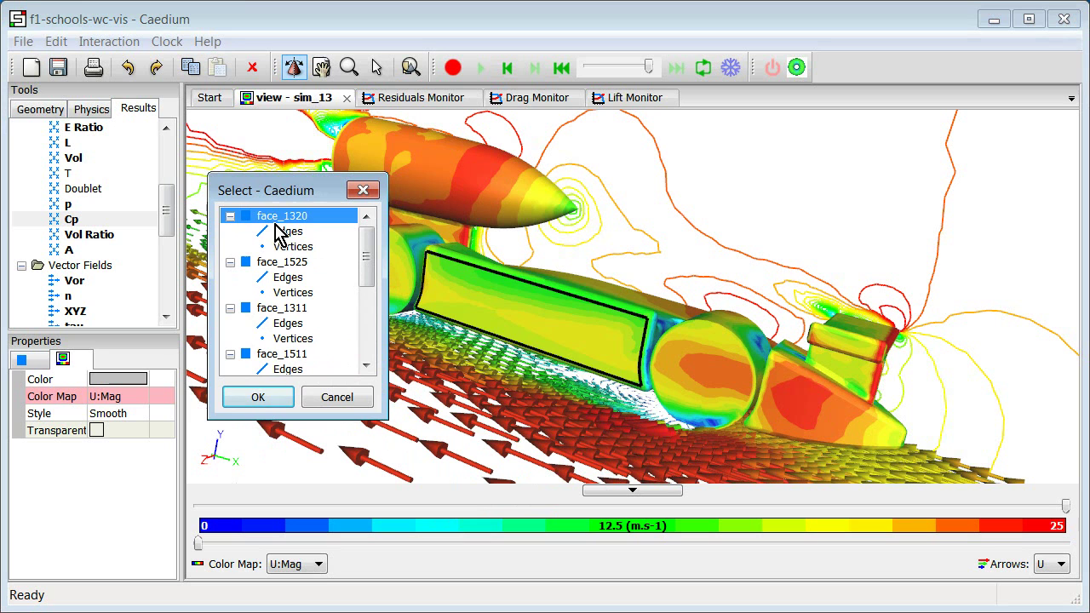
{"action": "left_click", "coordinate": [281, 262]}
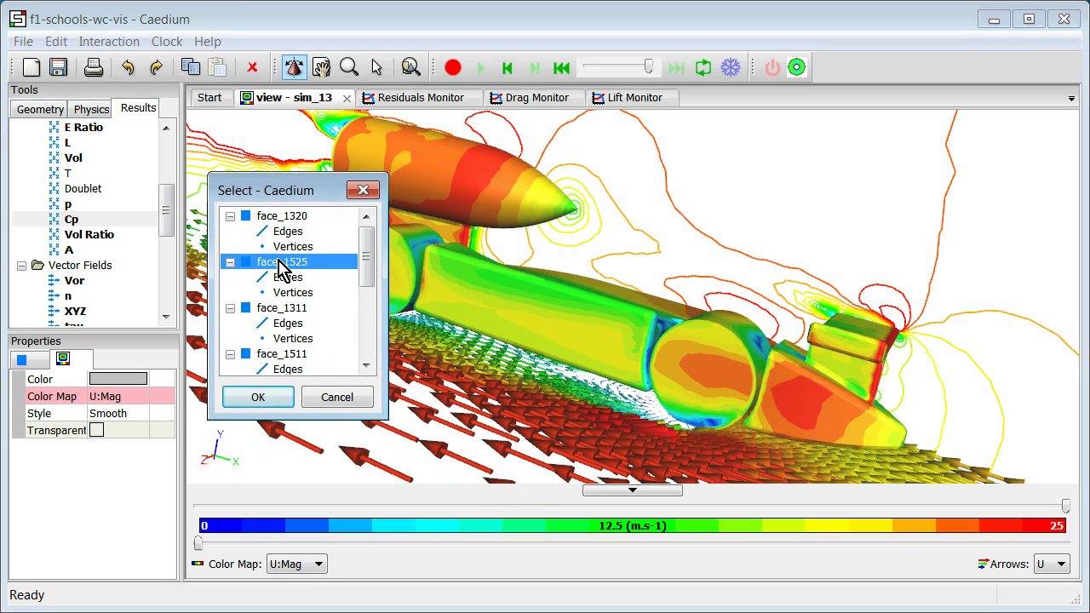
{"action": "left_click", "coordinate": [274, 313]}
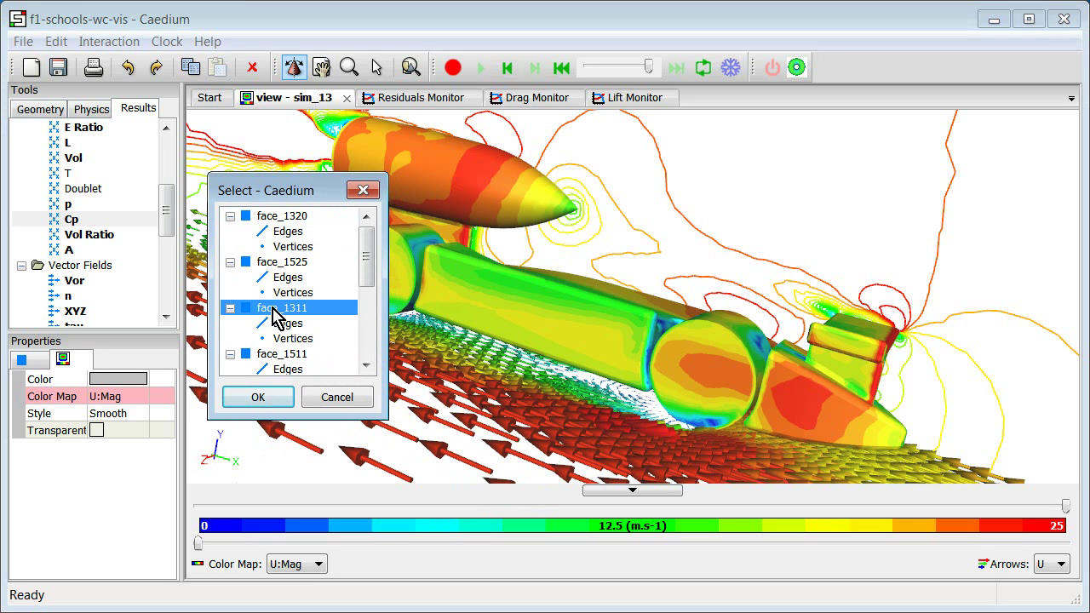
{"action": "left_click", "coordinate": [267, 270]}
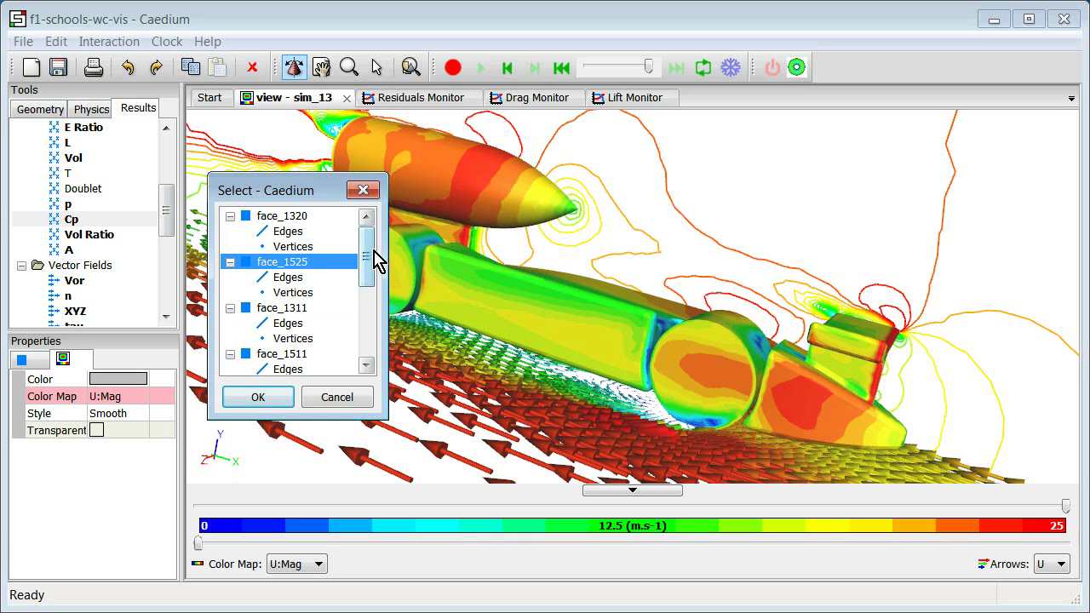
{"action": "left_click", "coordinate": [281, 220]}
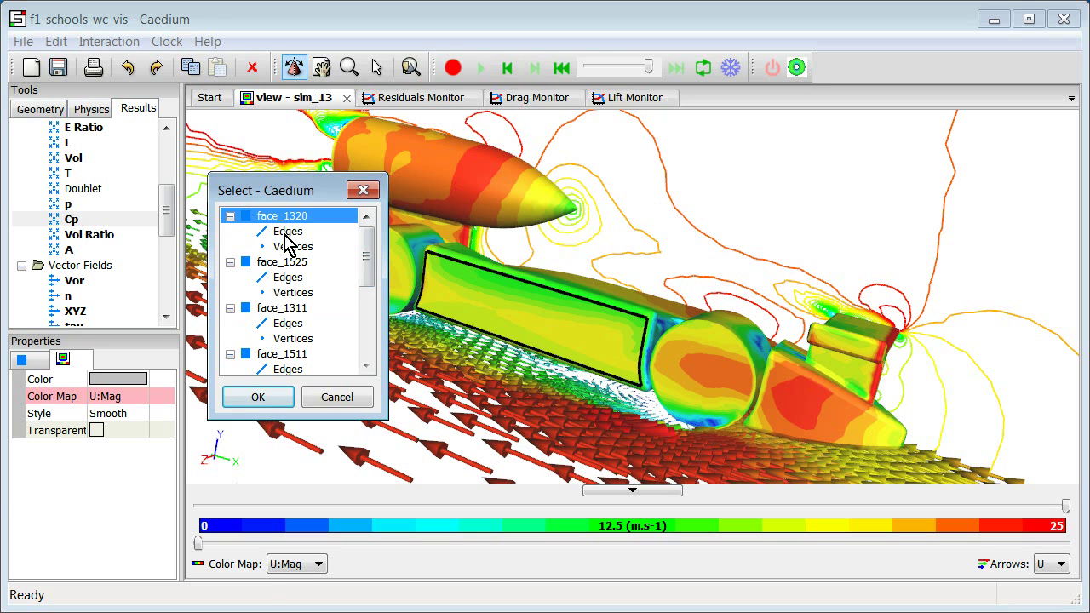
{"action": "left_click", "coordinate": [285, 232]}
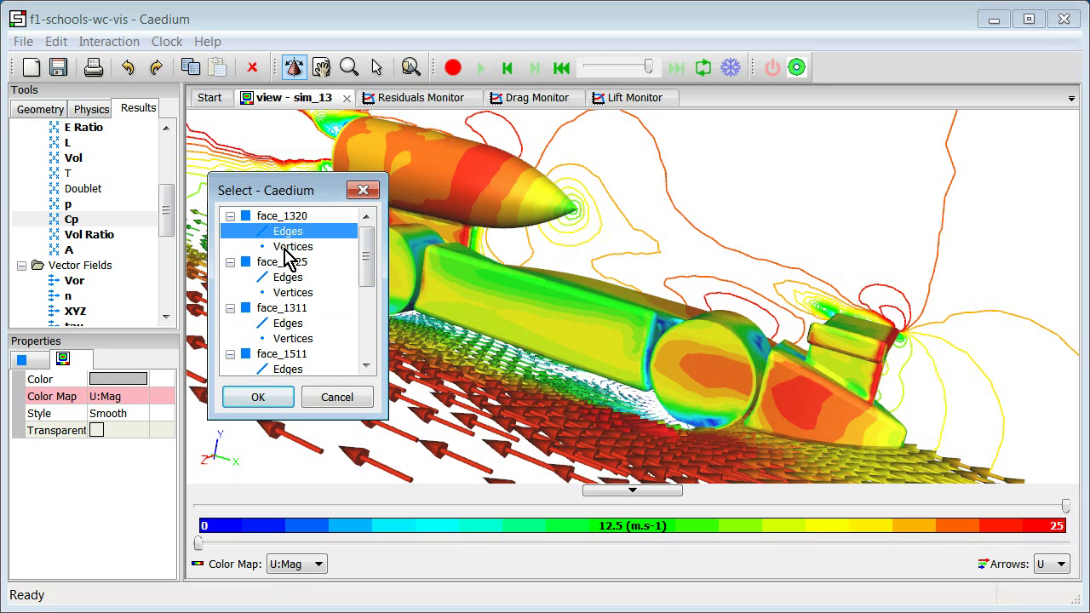
{"action": "left_click", "coordinate": [284, 248]}
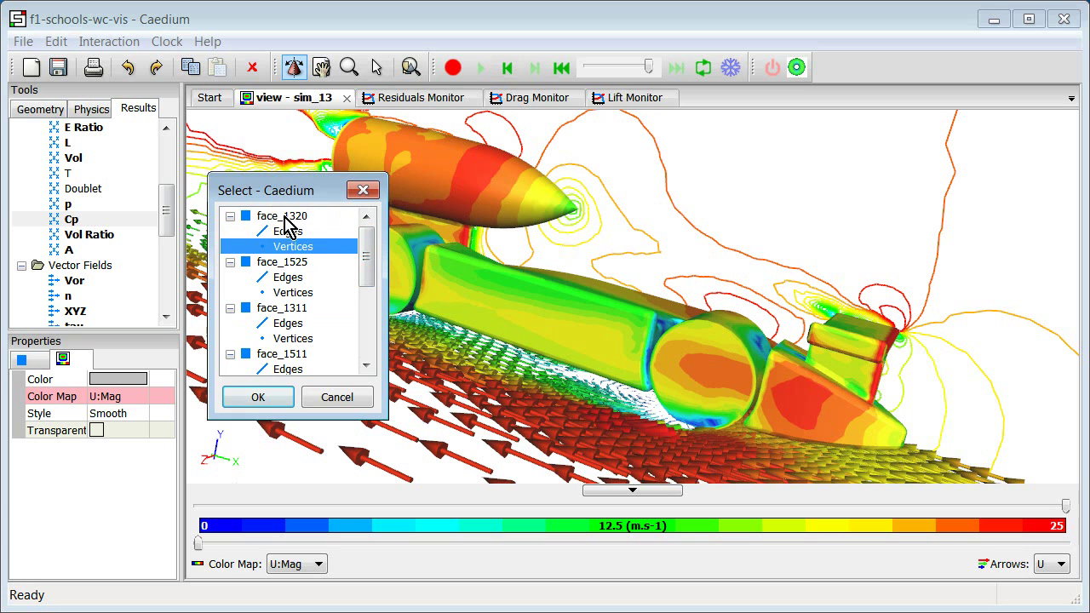
- Preview volume_78 and car+nozzle in the groups list, then select the car group
{"action": "left_click_drag", "start_coordinate": [365, 250], "coordinate": [365, 334]}
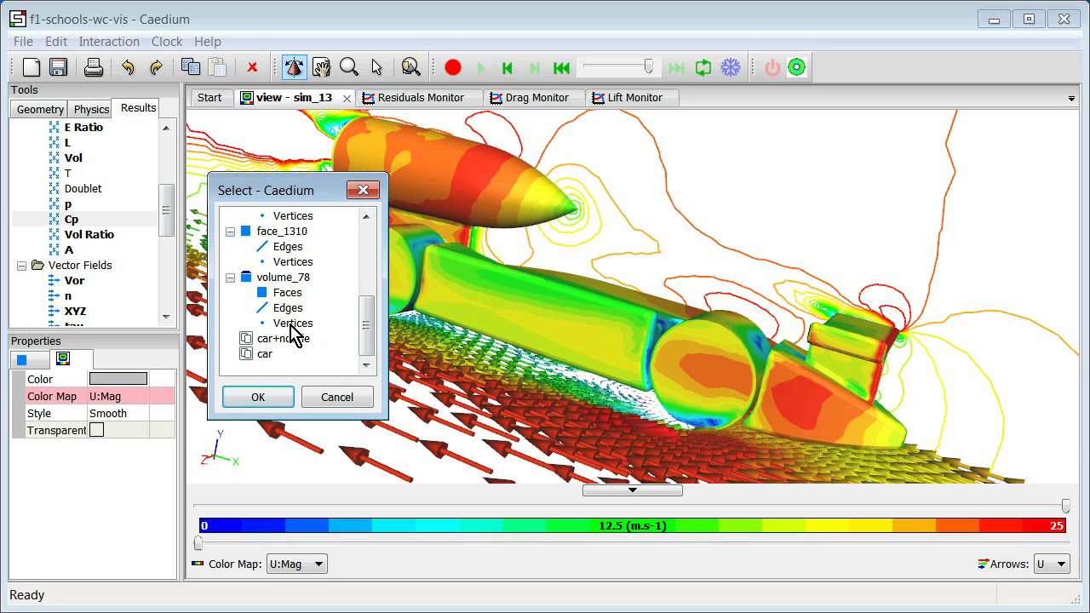
{"action": "left_click", "coordinate": [276, 278]}
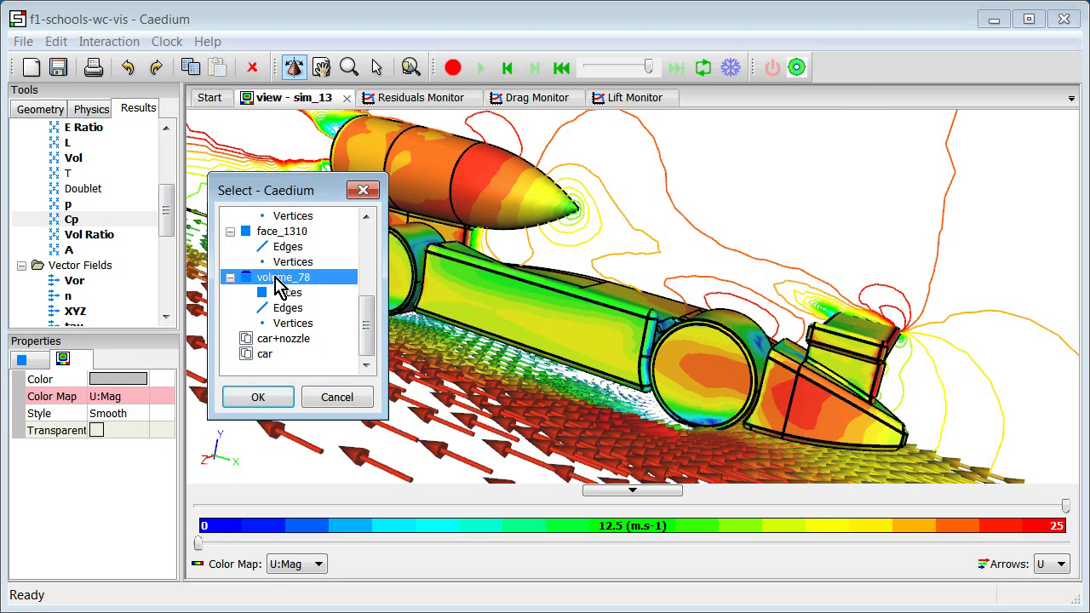
{"action": "left_click", "coordinate": [288, 341]}
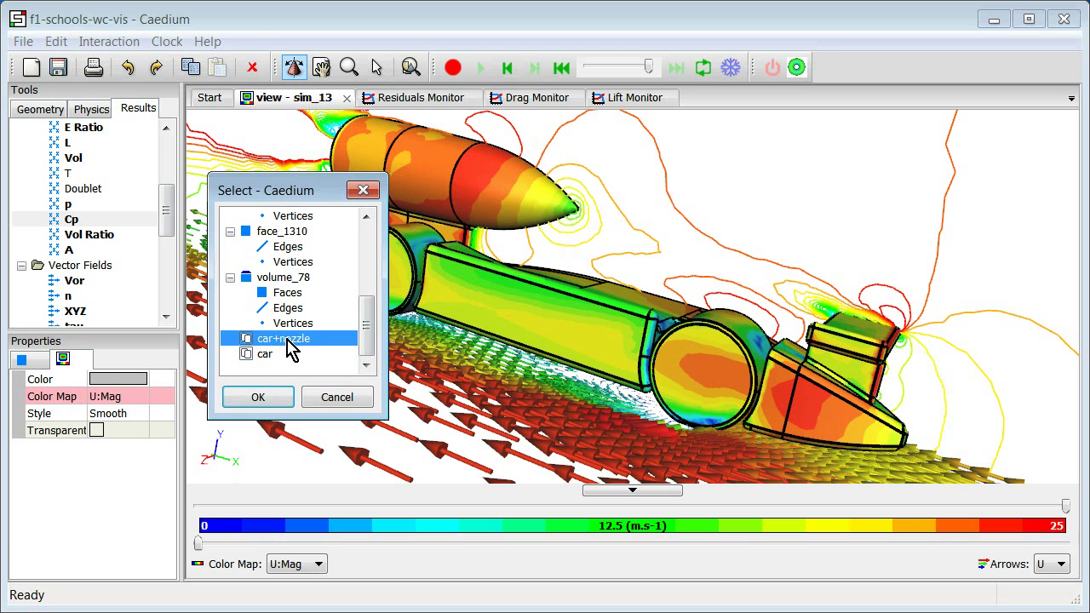
{"action": "left_click", "coordinate": [271, 356]}
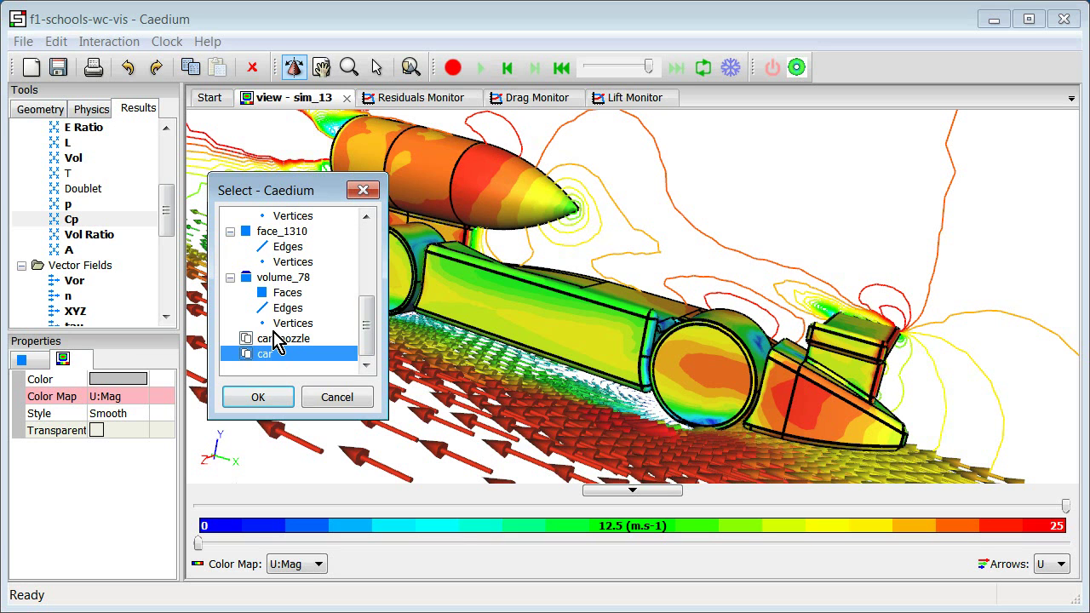
{"action": "left_click", "coordinate": [274, 338]}
{"action": "left_click", "coordinate": [268, 356]}
{"action": "left_click", "coordinate": [256, 397]}
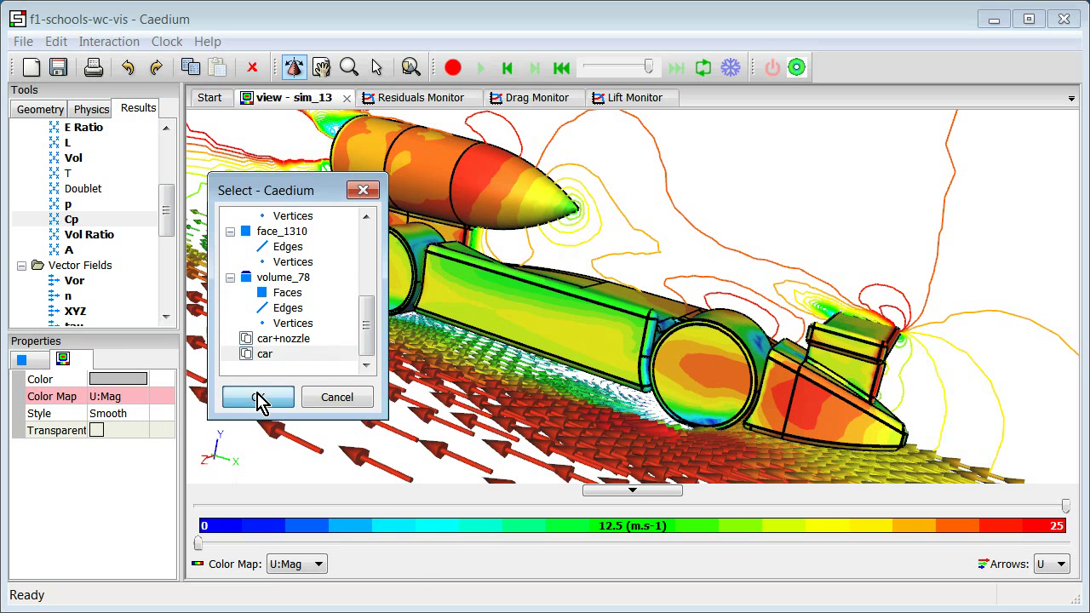
{"action": "right_click", "coordinate": [257, 394]}
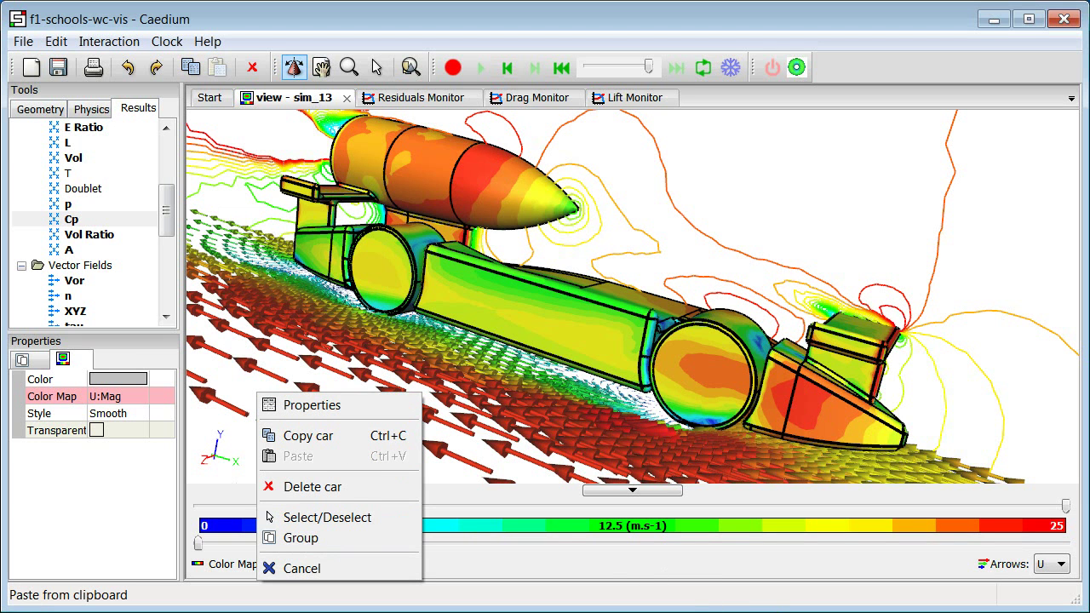
{"action": "key", "text": "Escape"}
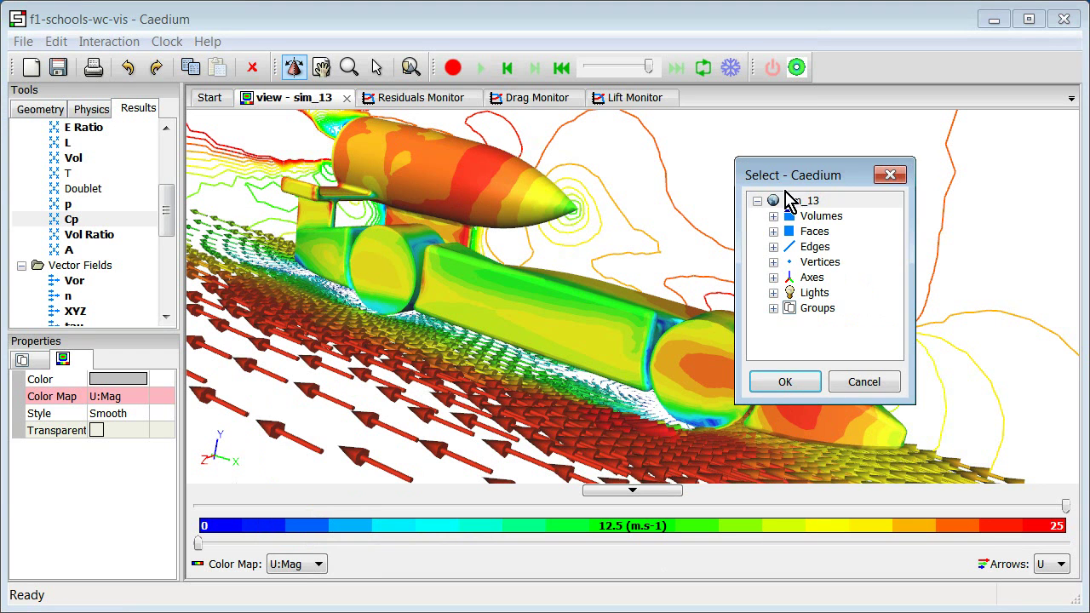
- Clear the car selection and select the left wheel's face_1270 instead
{"action": "right_click", "coordinate": [799, 204]}
{"action": "left_click", "coordinate": [843, 218]}
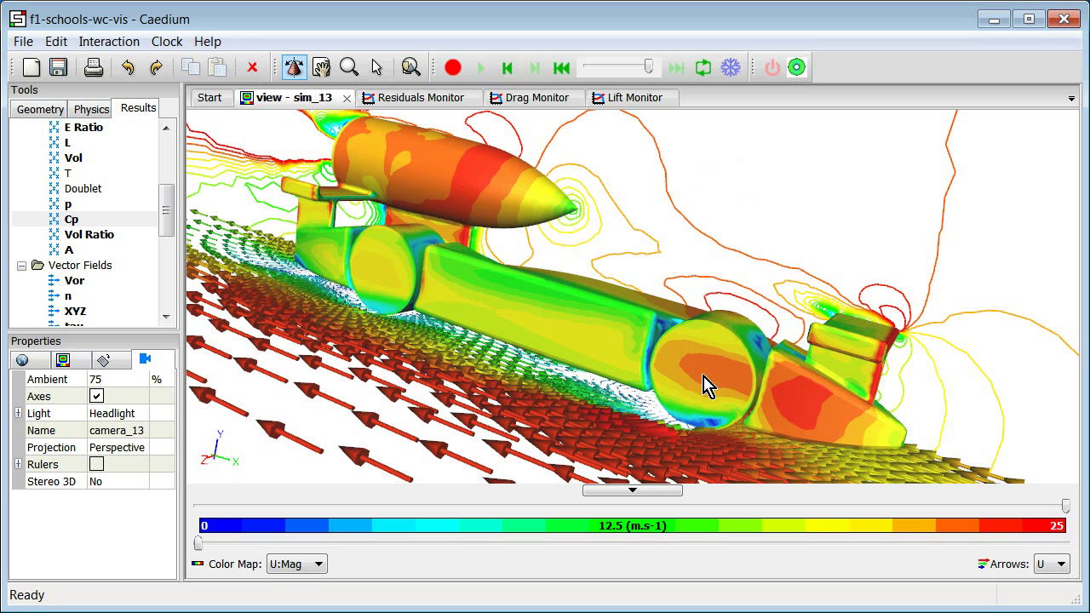
{"action": "left_click", "coordinate": [380, 270]}
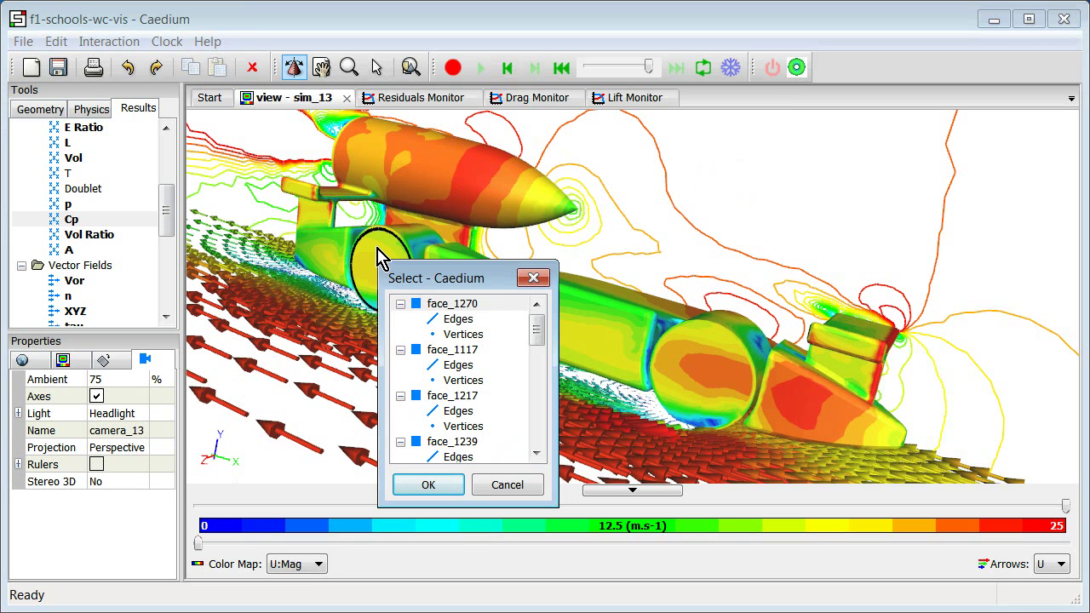
{"action": "double_click", "coordinate": [450, 303]}
- Switch to Select/Deselect mode and add the right wheel face to the selection
{"action": "right_click", "coordinate": [447, 305]}
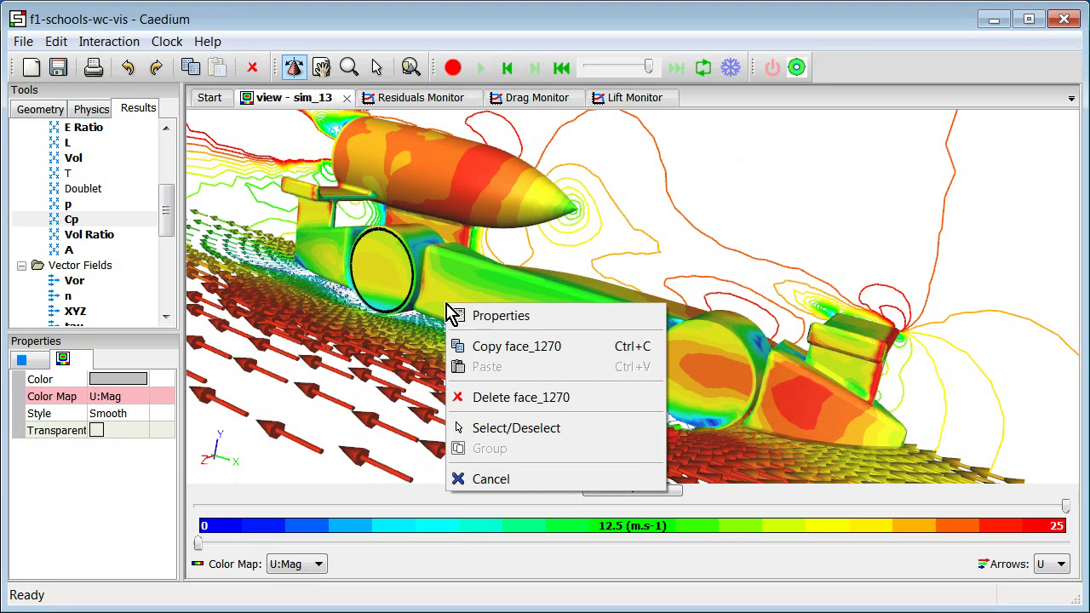
{"action": "left_click", "coordinate": [503, 436]}
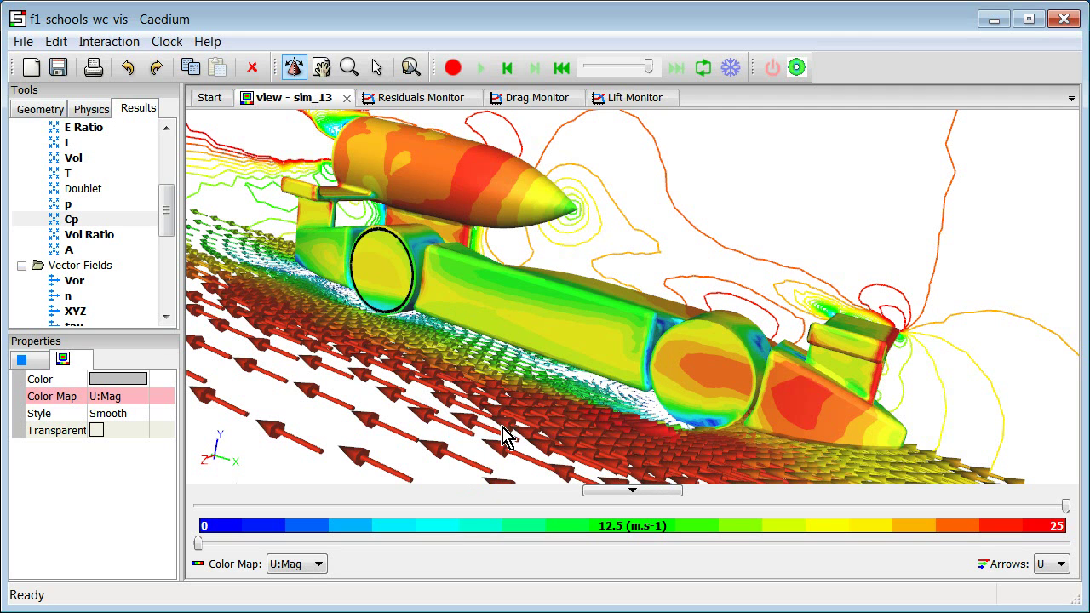
{"action": "left_click", "coordinate": [703, 373]}
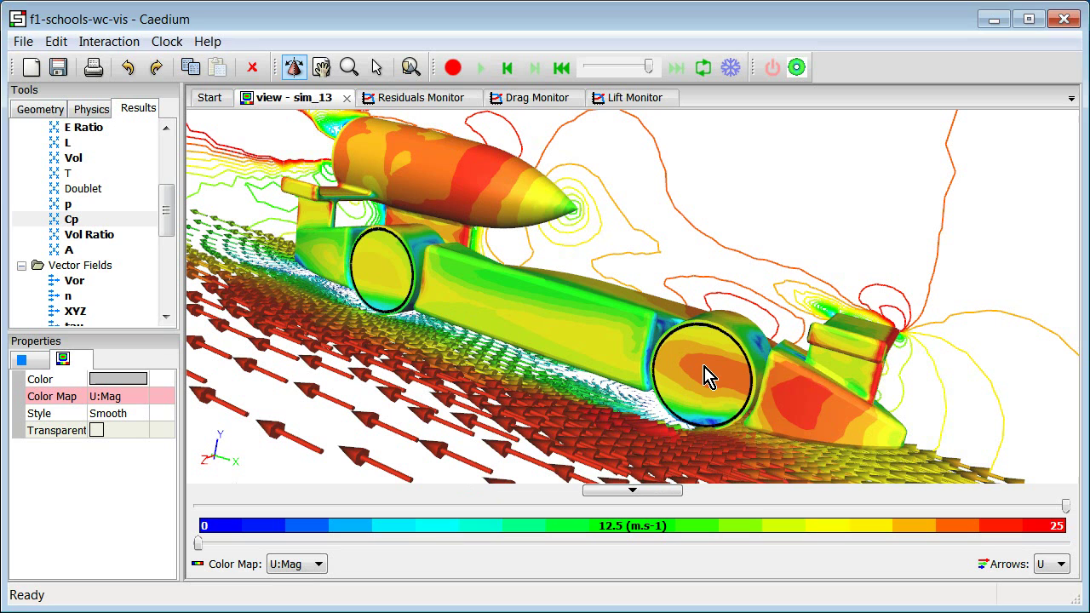
{"action": "left_click", "coordinate": [704, 377]}
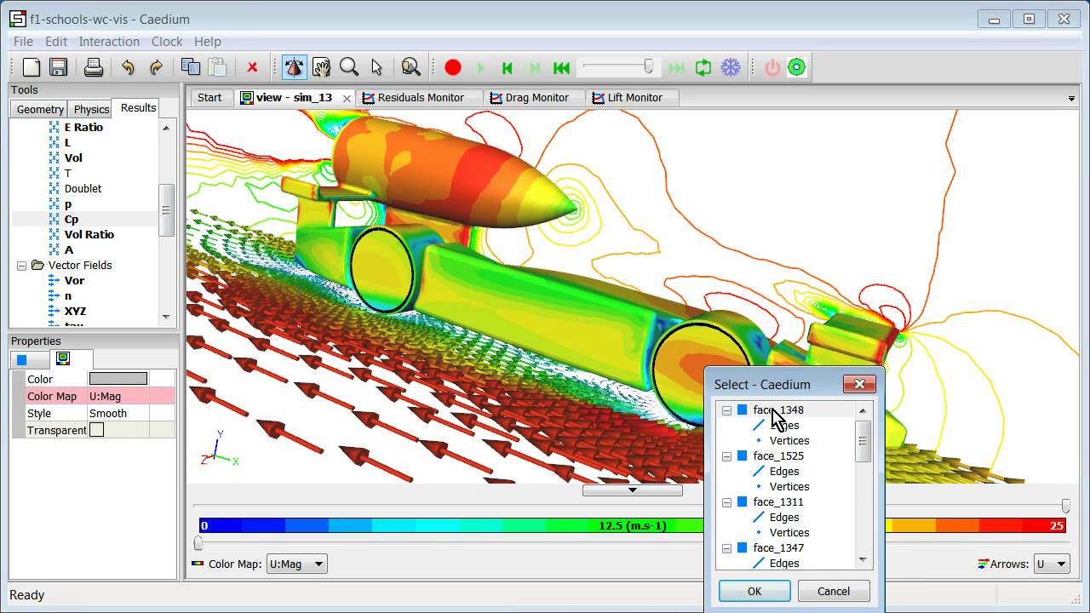
- Group the two selected wheel faces into group_6 and view its properties
{"action": "right_click", "coordinate": [776, 411]}
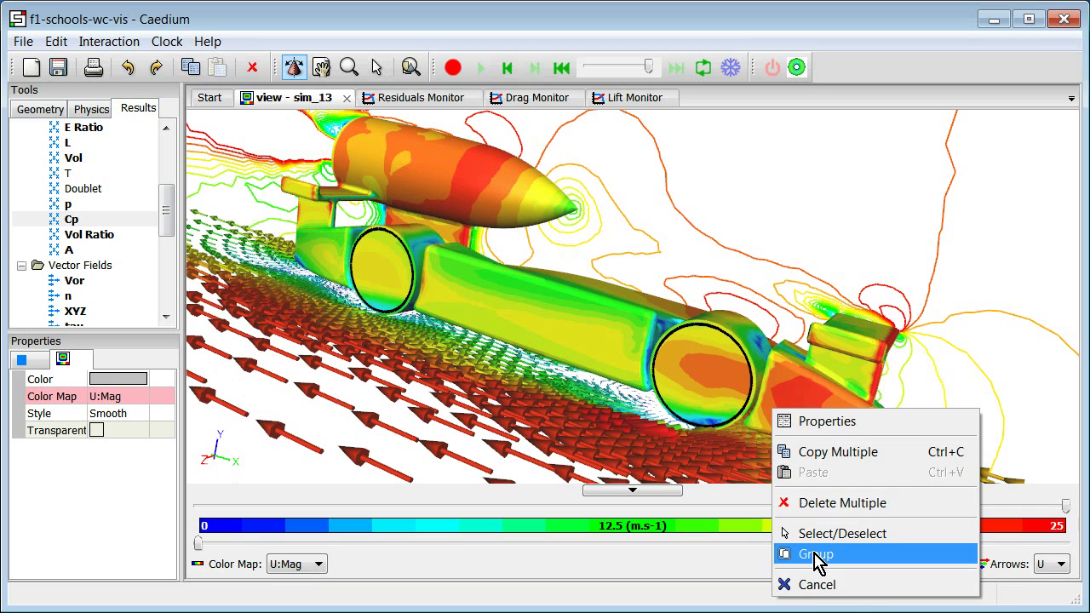
{"action": "left_click", "coordinate": [816, 555]}
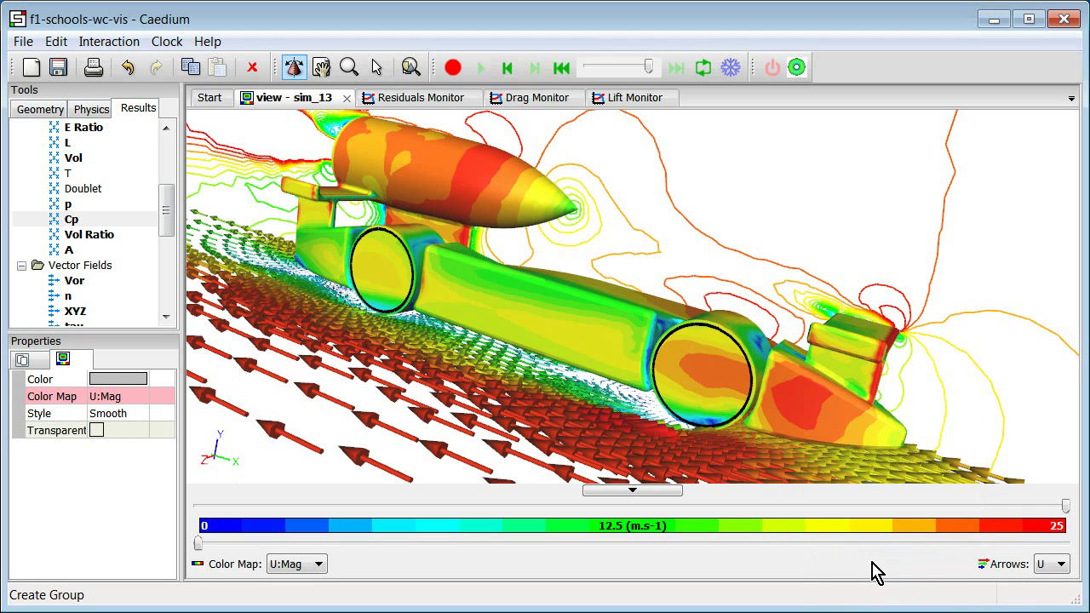
{"action": "left_click", "coordinate": [31, 361]}
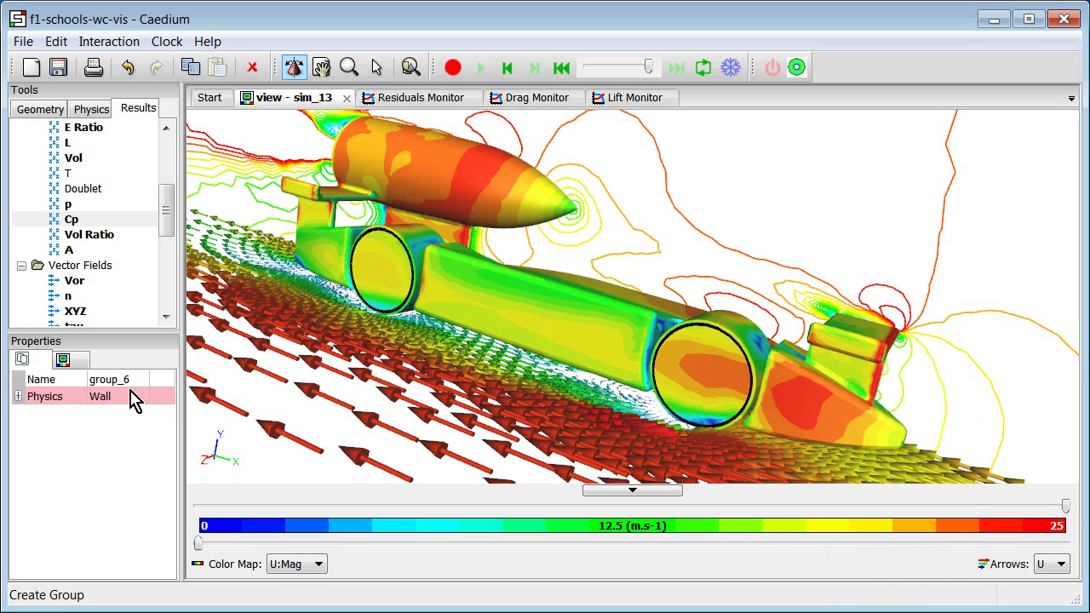
- Select group_6 from the left wheel's overlapping items and show its display properties
{"action": "left_click", "coordinate": [381, 272]}
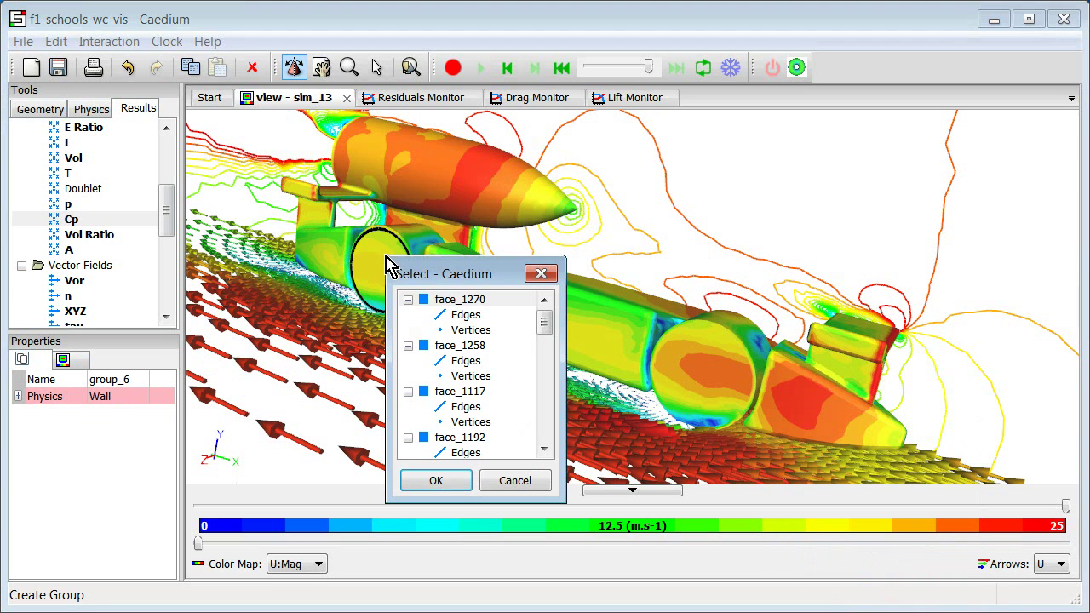
{"action": "left_click", "coordinate": [458, 303]}
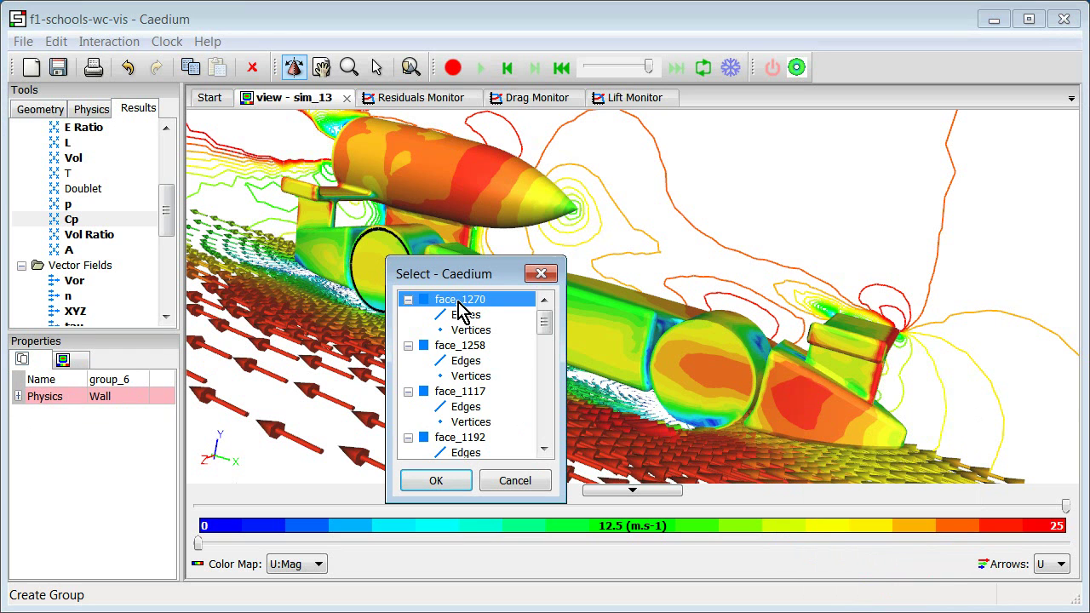
{"action": "left_click_drag", "start_coordinate": [548, 328], "coordinate": [550, 438]}
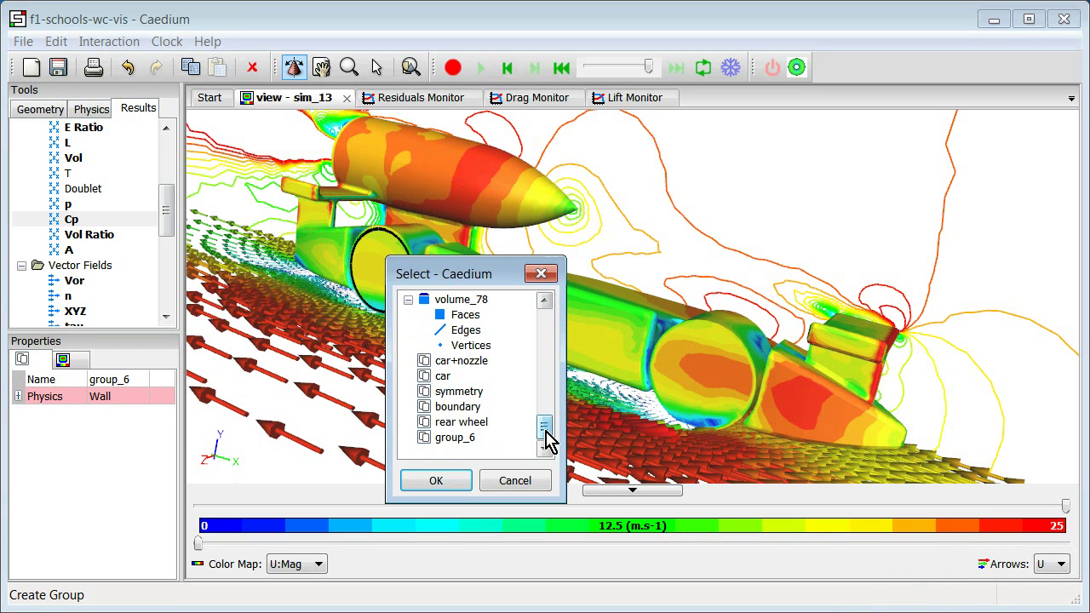
{"action": "left_click", "coordinate": [454, 442]}
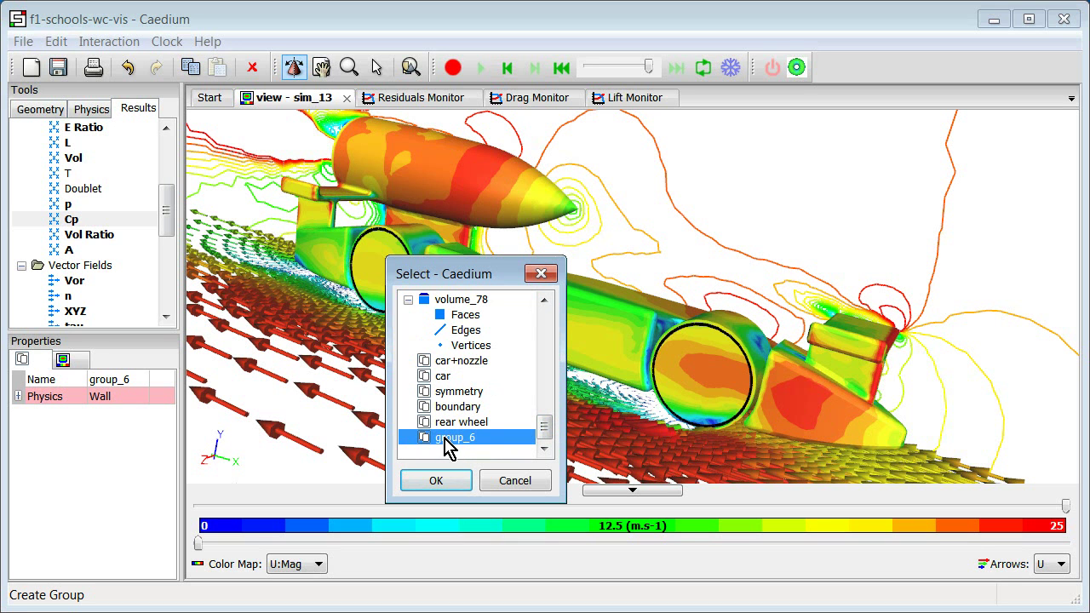
{"action": "right_click", "coordinate": [445, 438]}
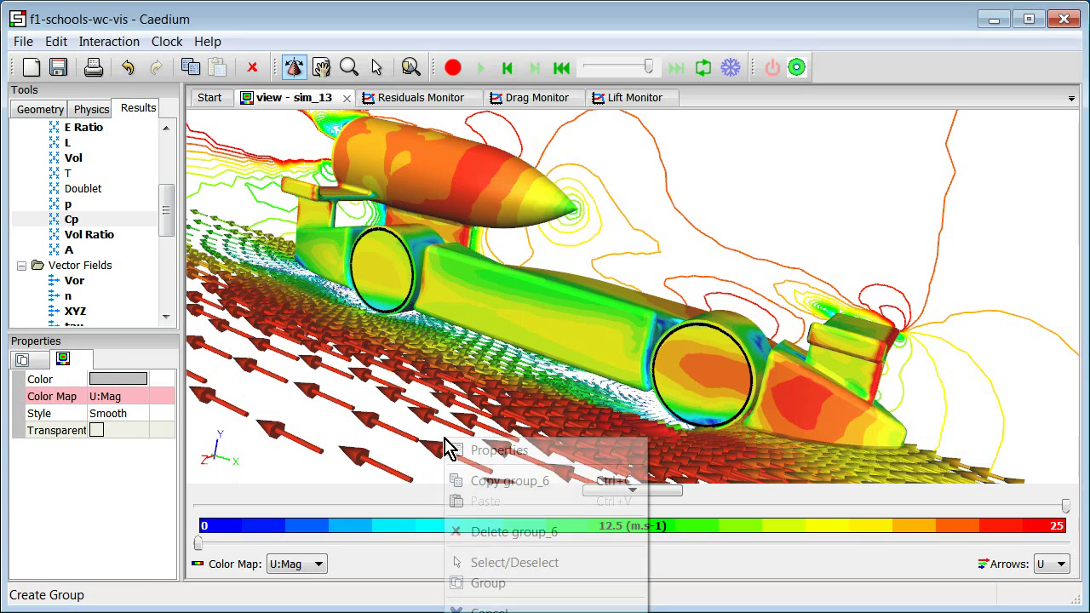
{"action": "left_click", "coordinate": [525, 456]}
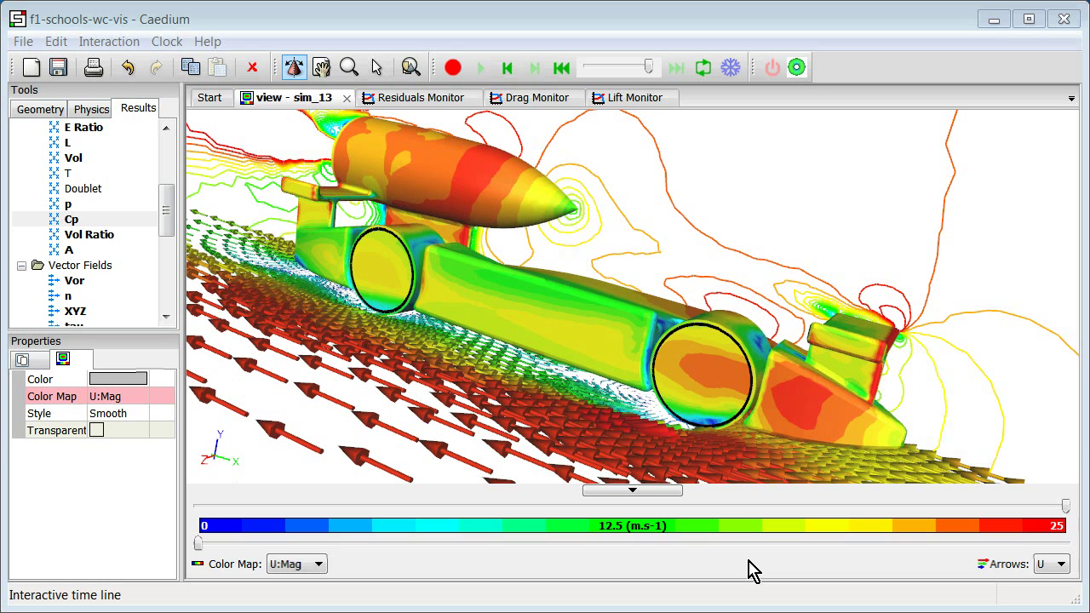
- Pick group_6 under the left wheel and toggle its selection with Select/Deselect
{"action": "left_click", "coordinate": [381, 265]}
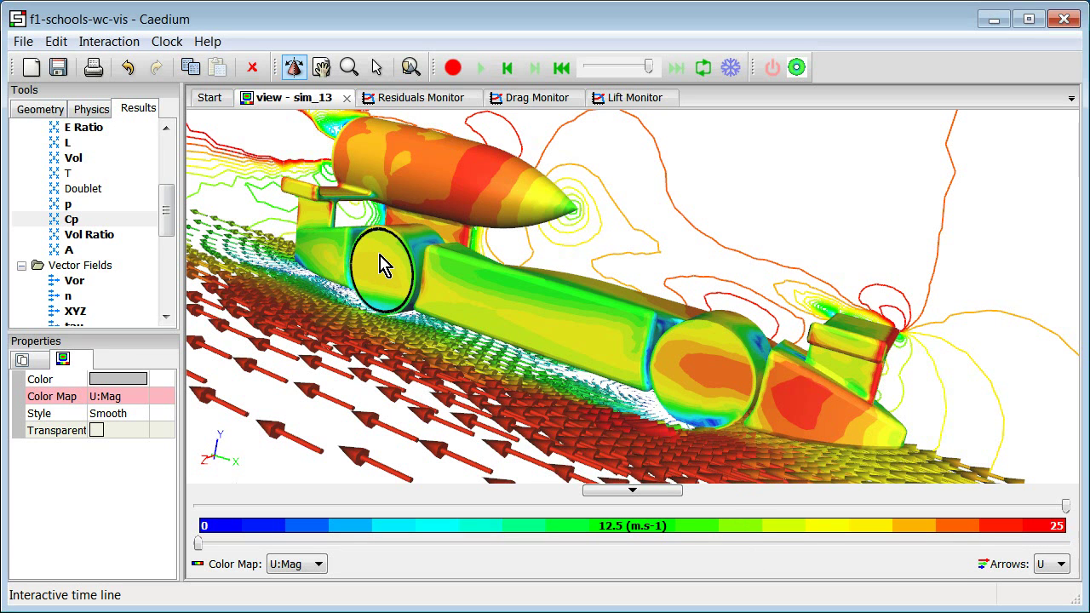
{"action": "left_click", "coordinate": [381, 264]}
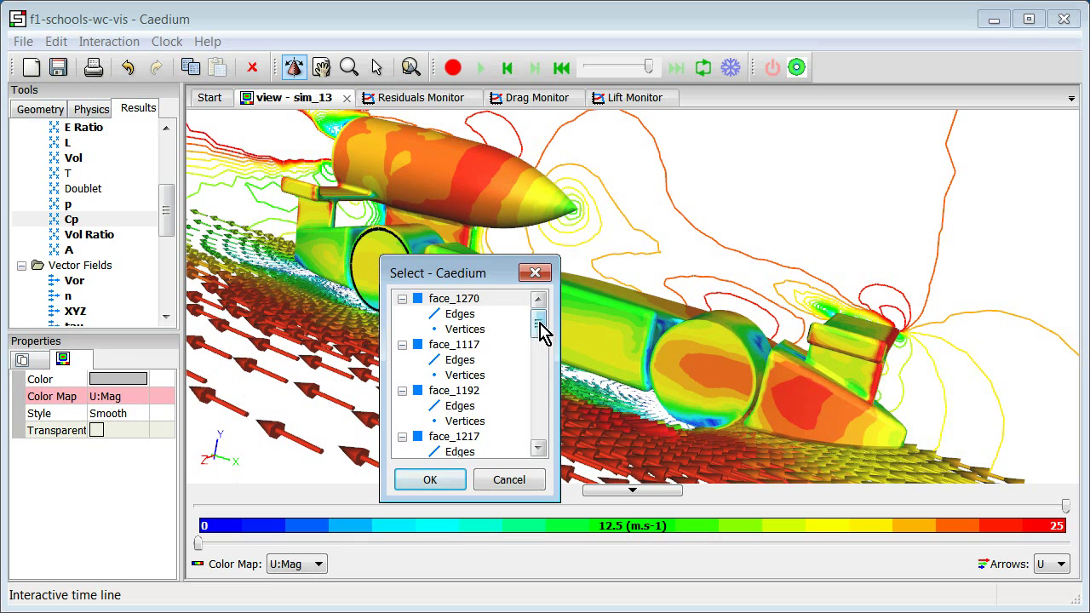
{"action": "left_click_drag", "start_coordinate": [542, 332], "coordinate": [540, 440]}
{"action": "left_click", "coordinate": [452, 437]}
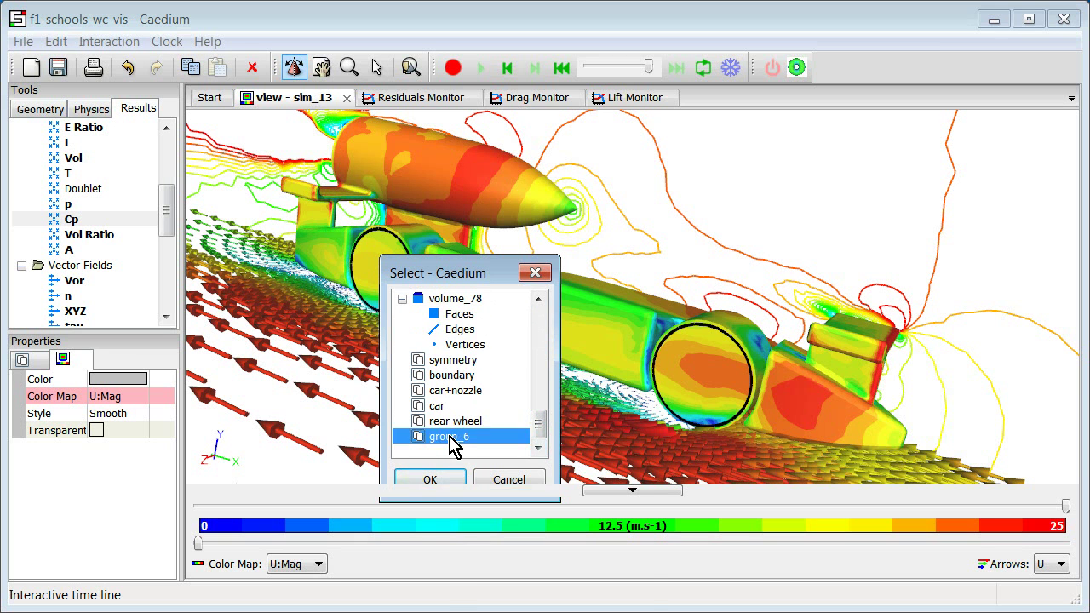
{"action": "right_click", "coordinate": [451, 443]}
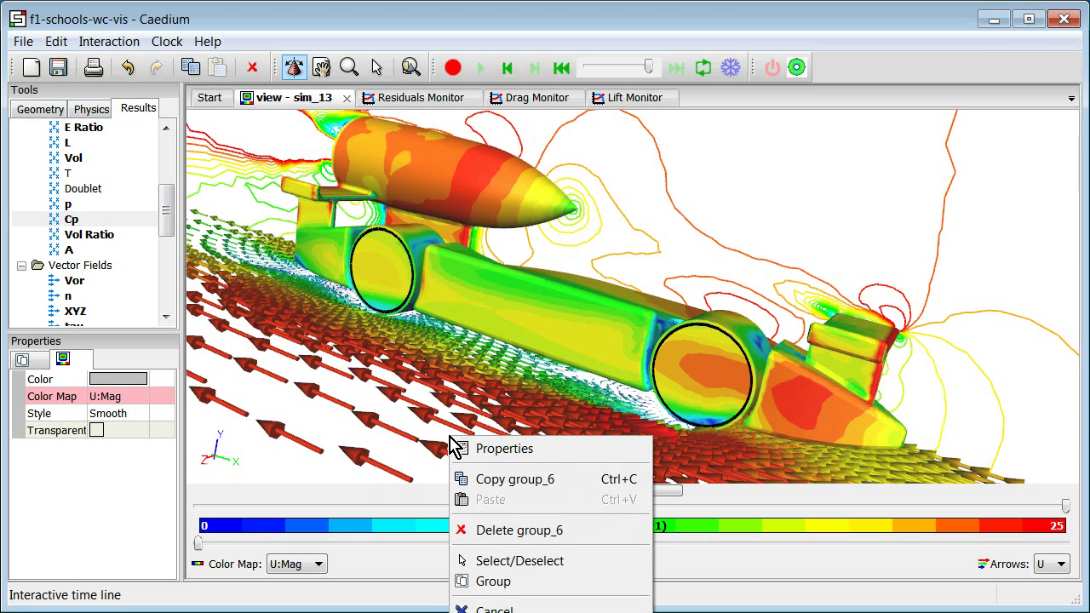
{"action": "left_click", "coordinate": [532, 569]}
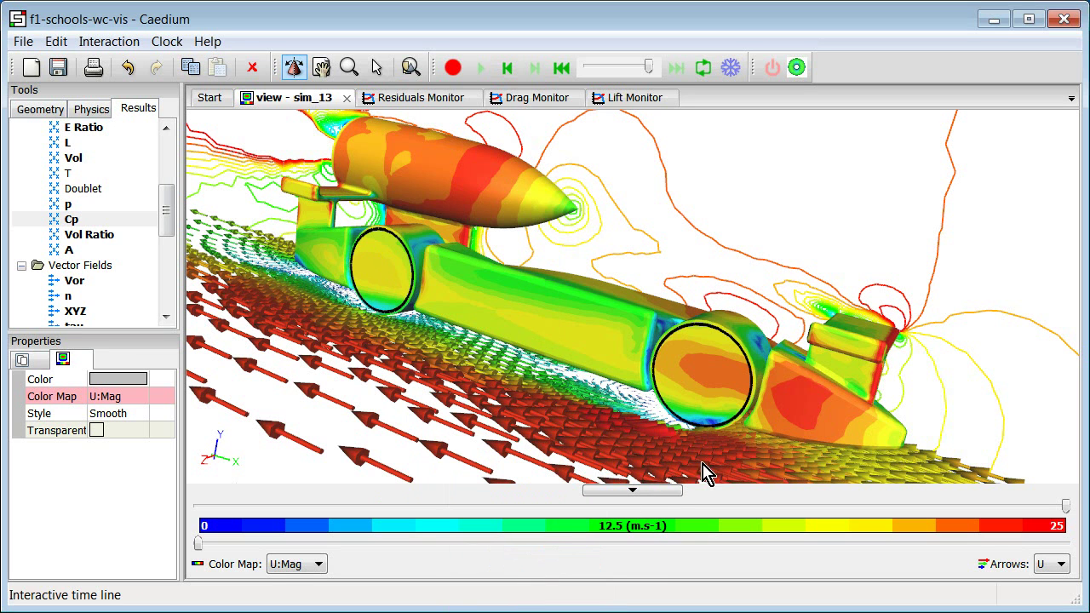
- Pick face_1348 under the right wheel and show its properties
{"action": "left_click", "coordinate": [698, 363]}
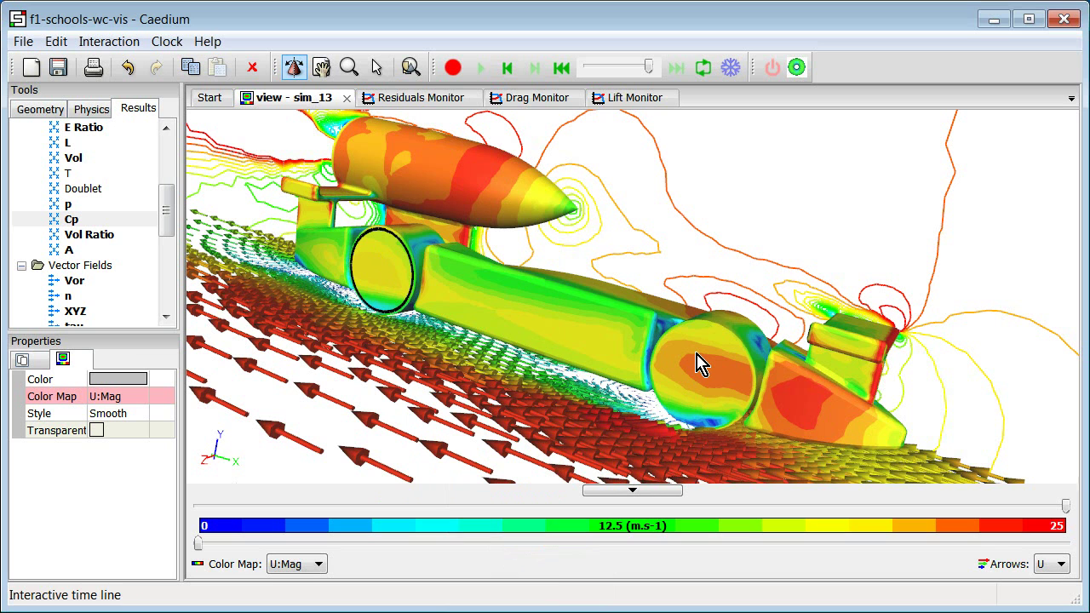
{"action": "left_click", "coordinate": [699, 363]}
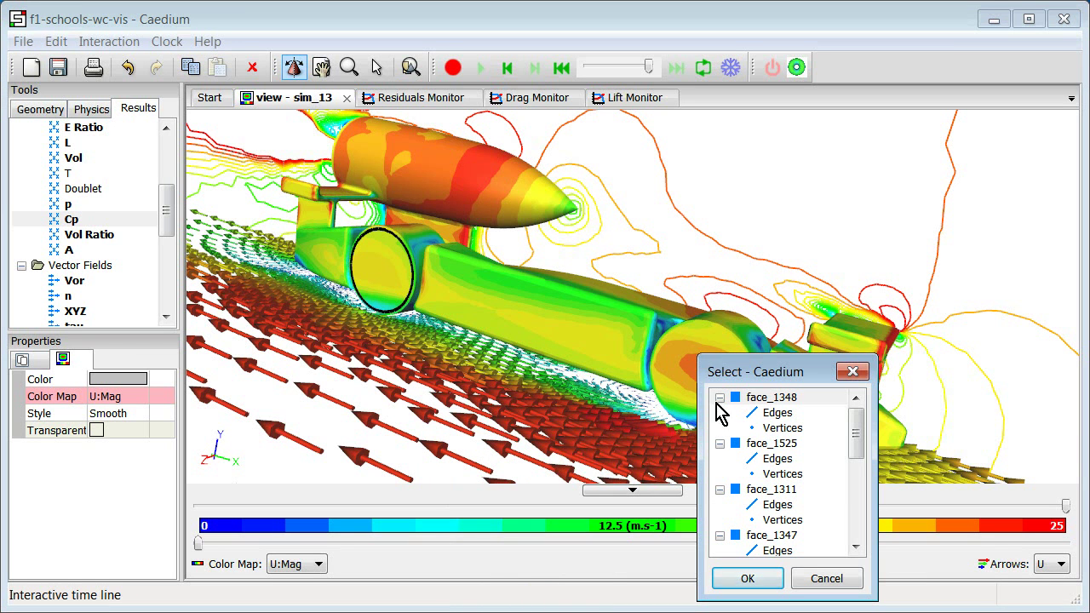
{"action": "double_click", "coordinate": [769, 398]}
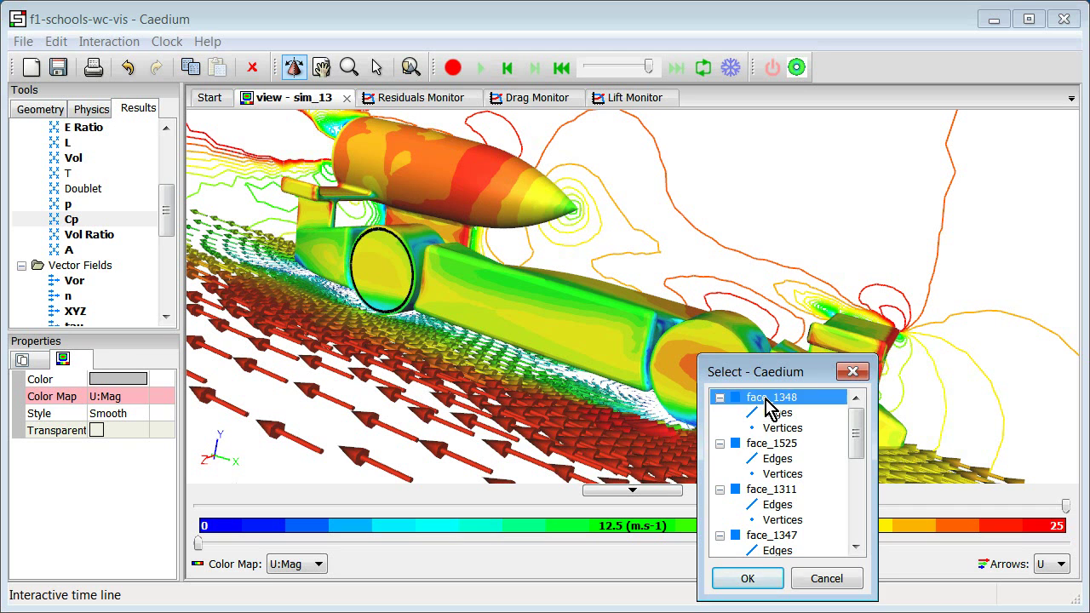
{"action": "left_click", "coordinate": [827, 413]}
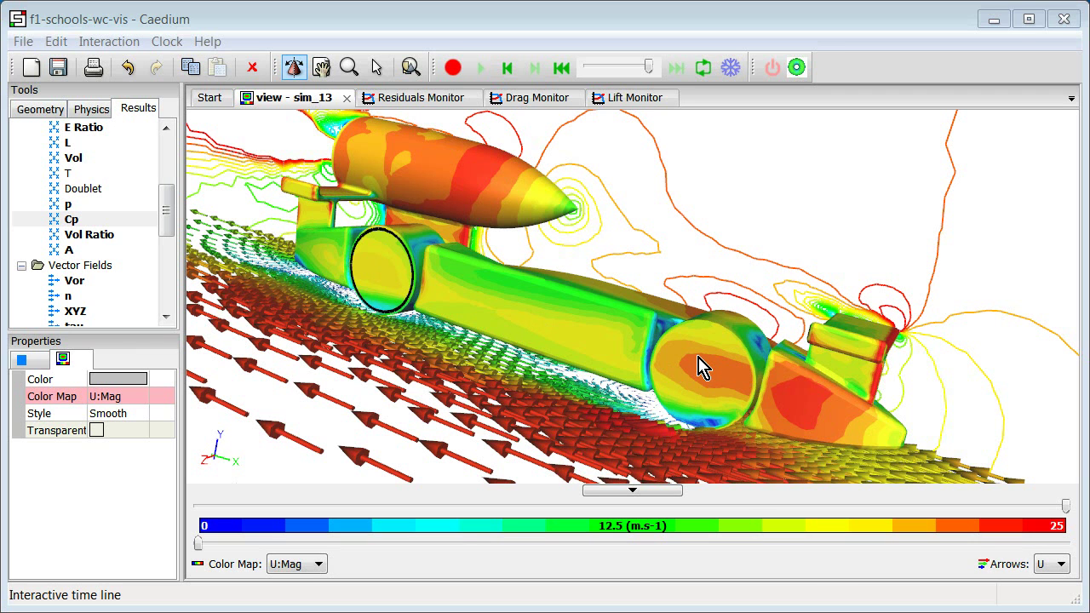
- Add the right wheel's face_1348 to the selection and show its properties
{"action": "left_click", "coordinate": [698, 368]}
{"action": "left_click", "coordinate": [699, 368]}
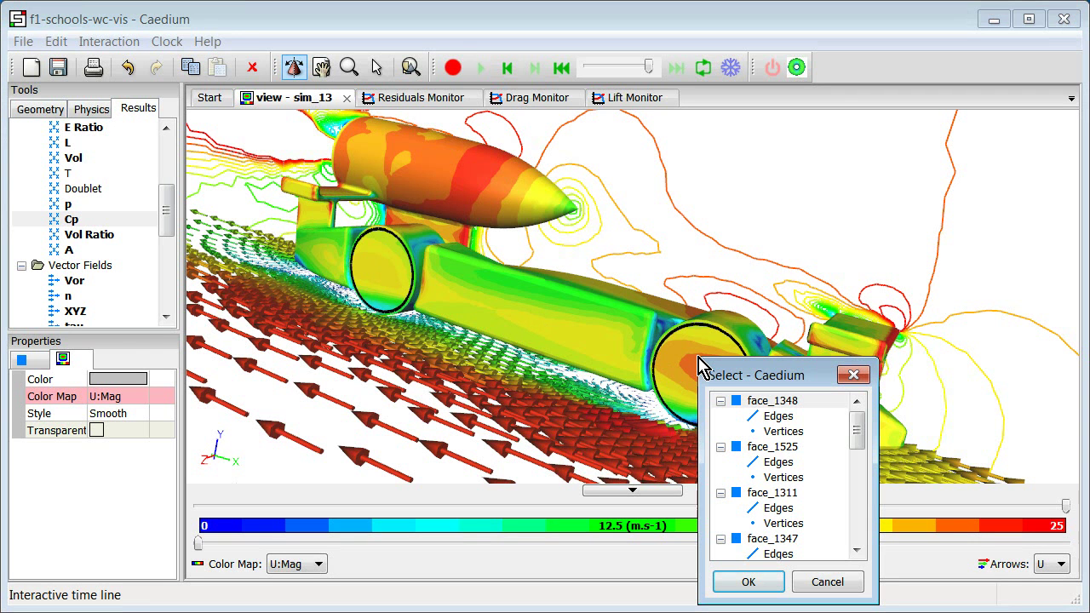
{"action": "right_click", "coordinate": [771, 402]}
{"action": "left_click", "coordinate": [824, 415]}
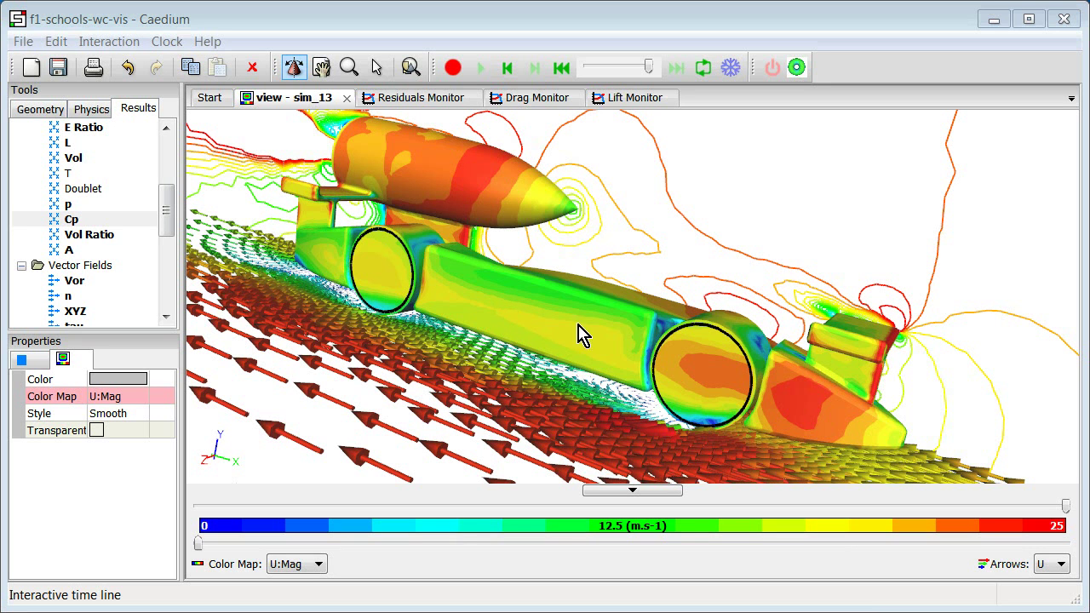
- Select the car body's side face, face_1320, and show its properties
{"action": "left_click", "coordinate": [497, 300]}
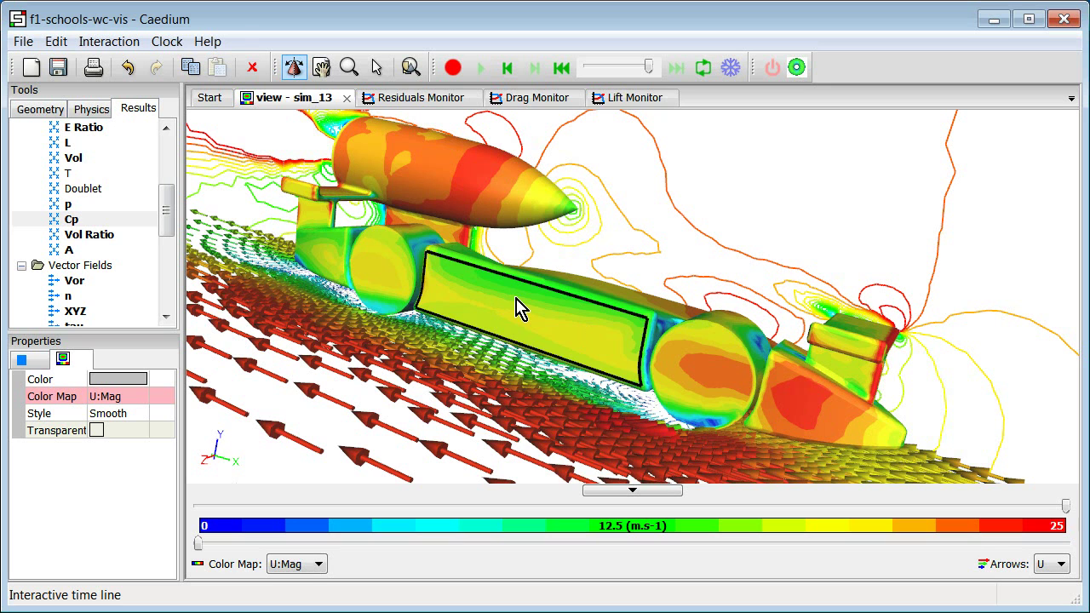
{"action": "right_click", "coordinate": [522, 308]}
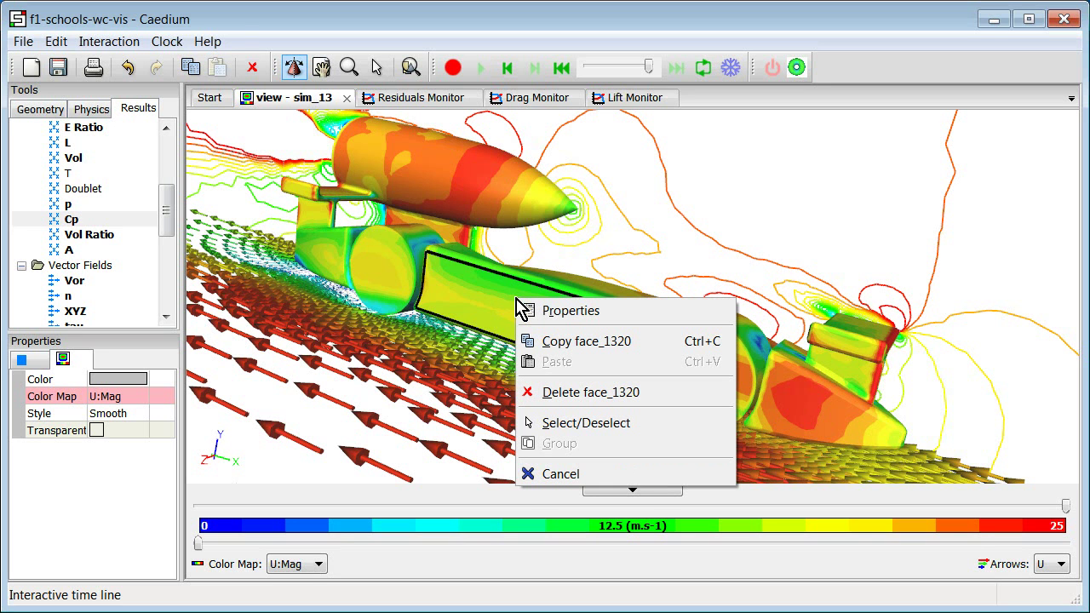
{"action": "left_click", "coordinate": [579, 312]}
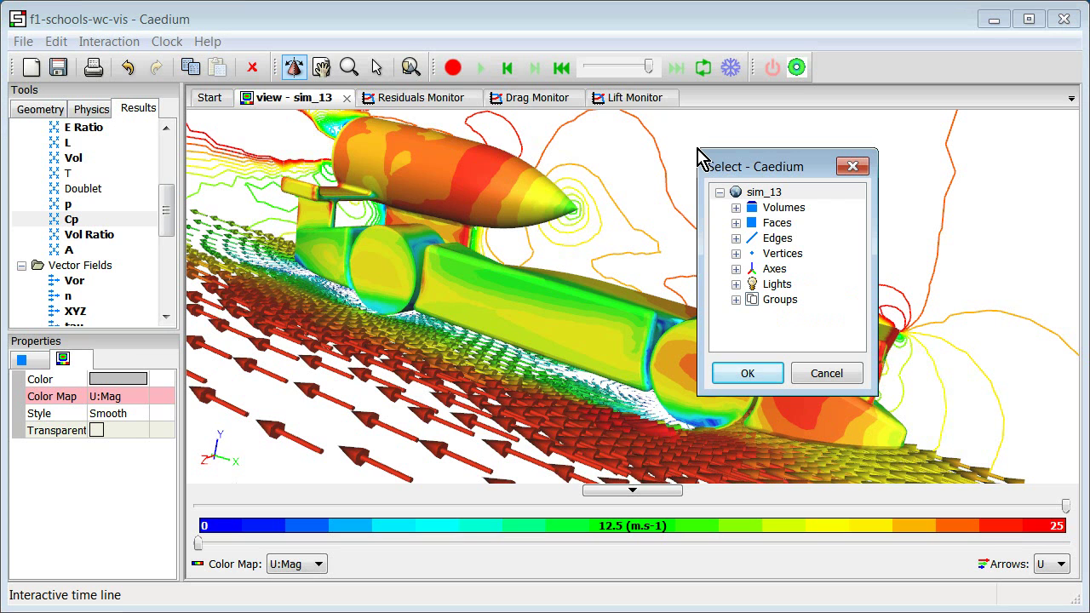
- In sim_13's selection list, try the Volumes, Faces, Edges and Vertices categories, ending on Faces
{"action": "left_click", "coordinate": [762, 196]}
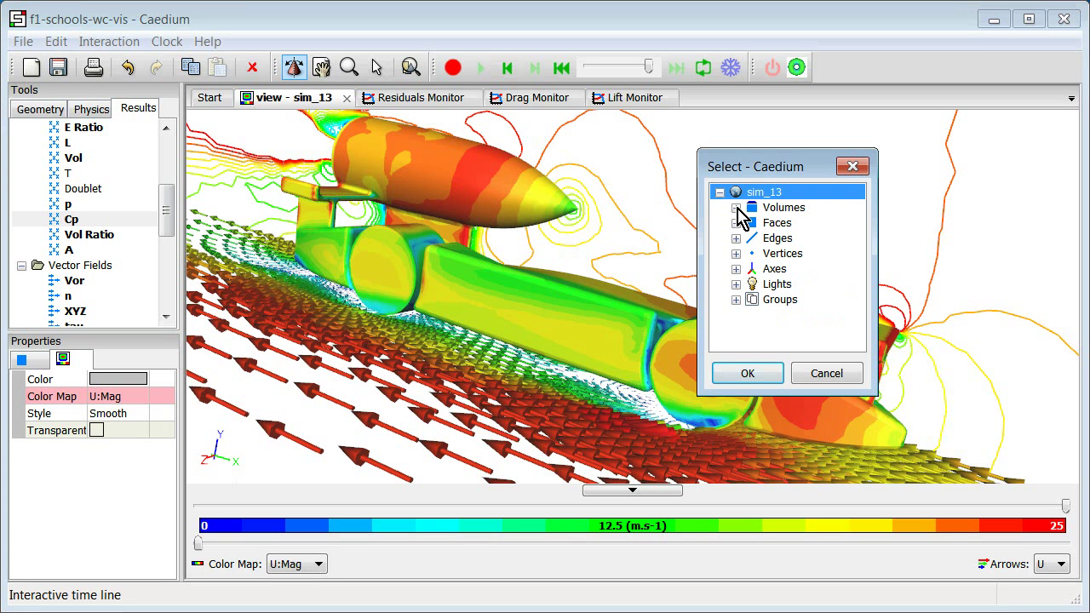
{"action": "left_click", "coordinate": [736, 208]}
{"action": "left_click", "coordinate": [736, 208]}
{"action": "left_click", "coordinate": [783, 209]}
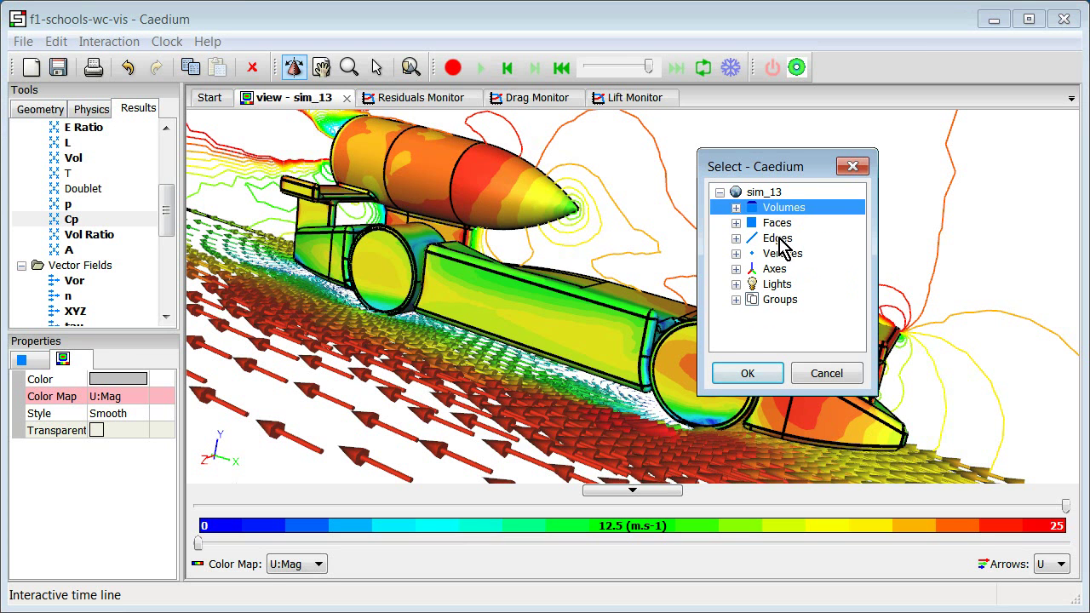
{"action": "left_click", "coordinate": [782, 223]}
{"action": "left_click", "coordinate": [779, 241]}
{"action": "left_click", "coordinate": [777, 242]}
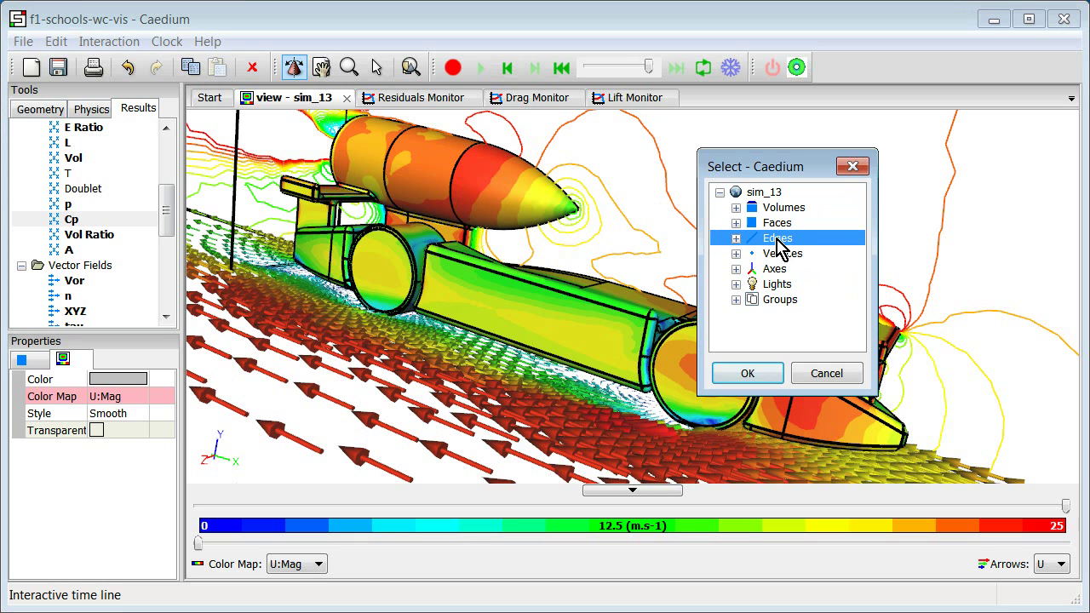
{"action": "left_click", "coordinate": [779, 255]}
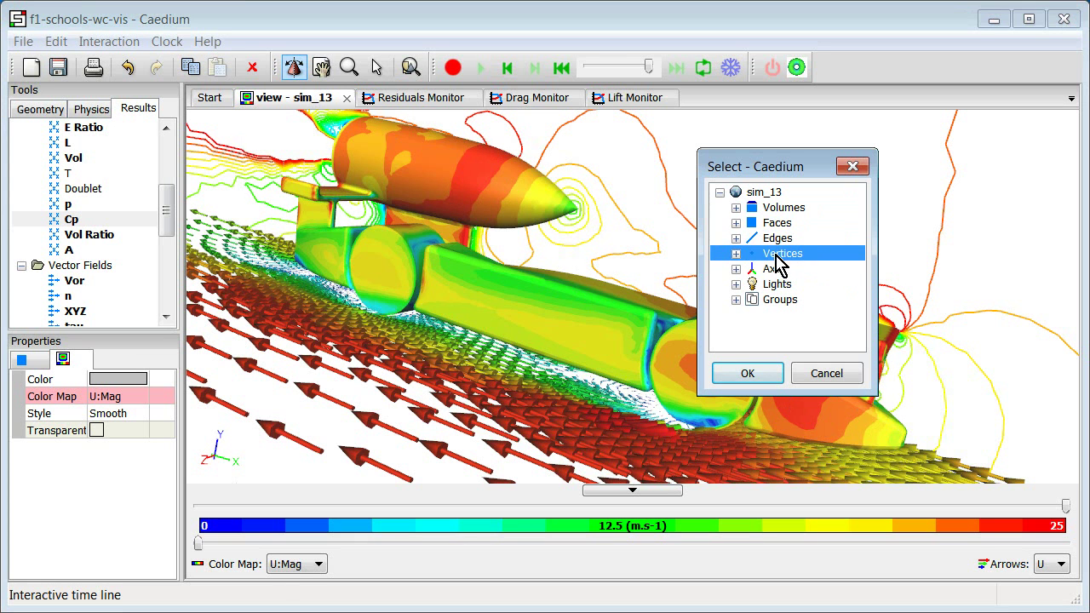
{"action": "left_click", "coordinate": [777, 242]}
{"action": "left_click", "coordinate": [777, 242]}
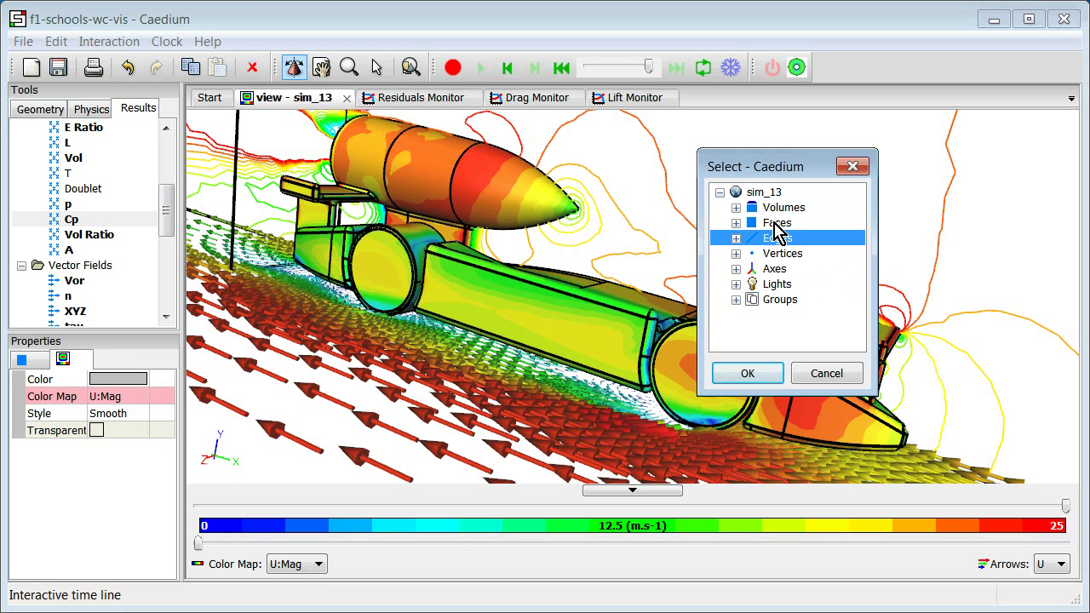
{"action": "left_click", "coordinate": [775, 225]}
- Expand the Faces list and select the range face_1116 through face_1121
{"action": "left_click", "coordinate": [736, 223]}
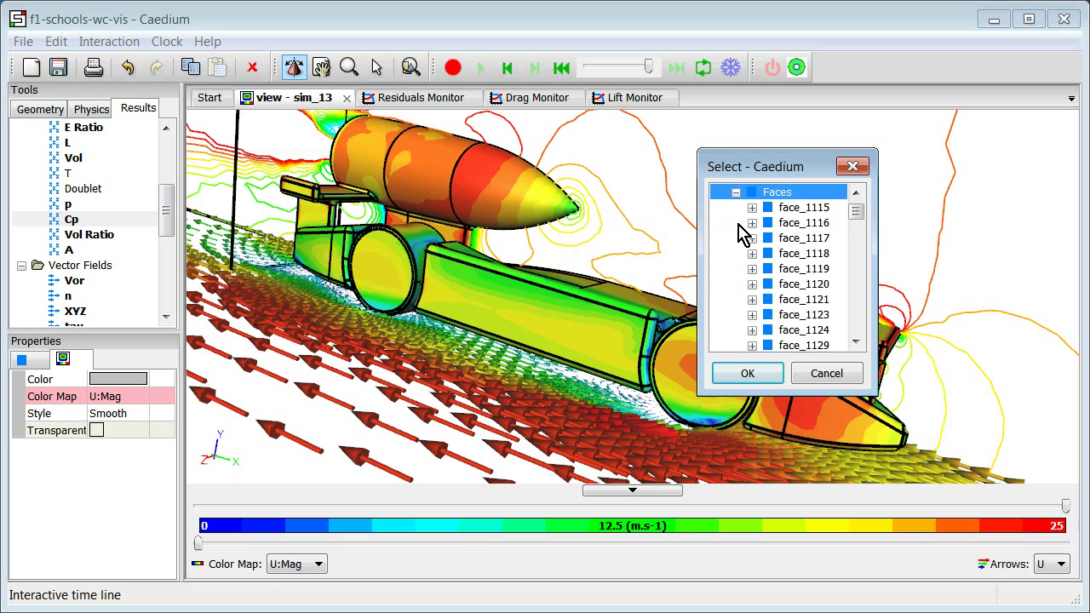
{"action": "left_click", "coordinate": [805, 223]}
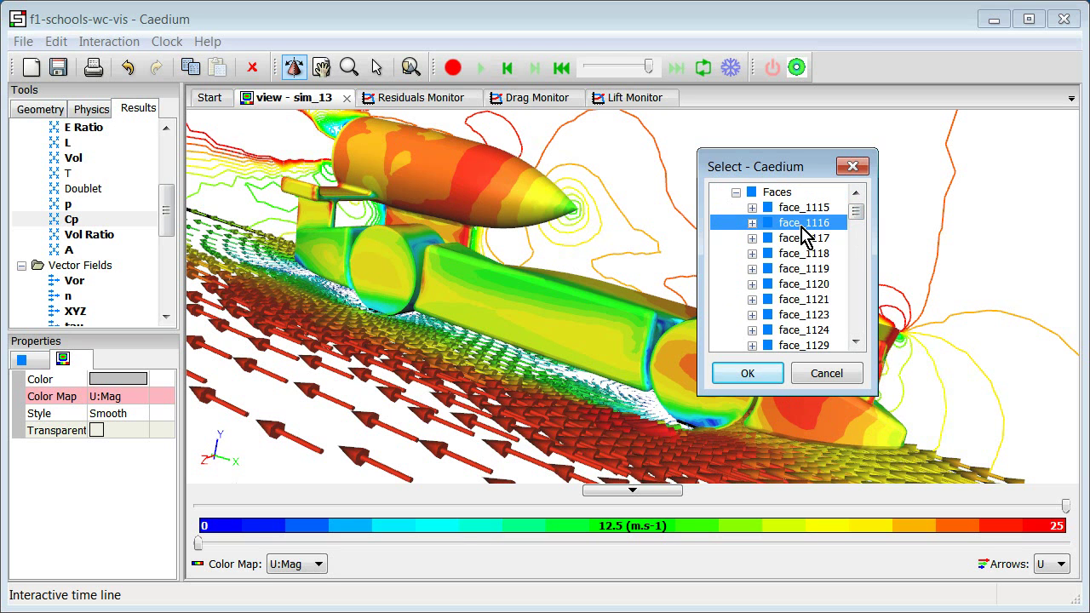
{"action": "left_click", "coordinate": [798, 299], "text": "shift"}
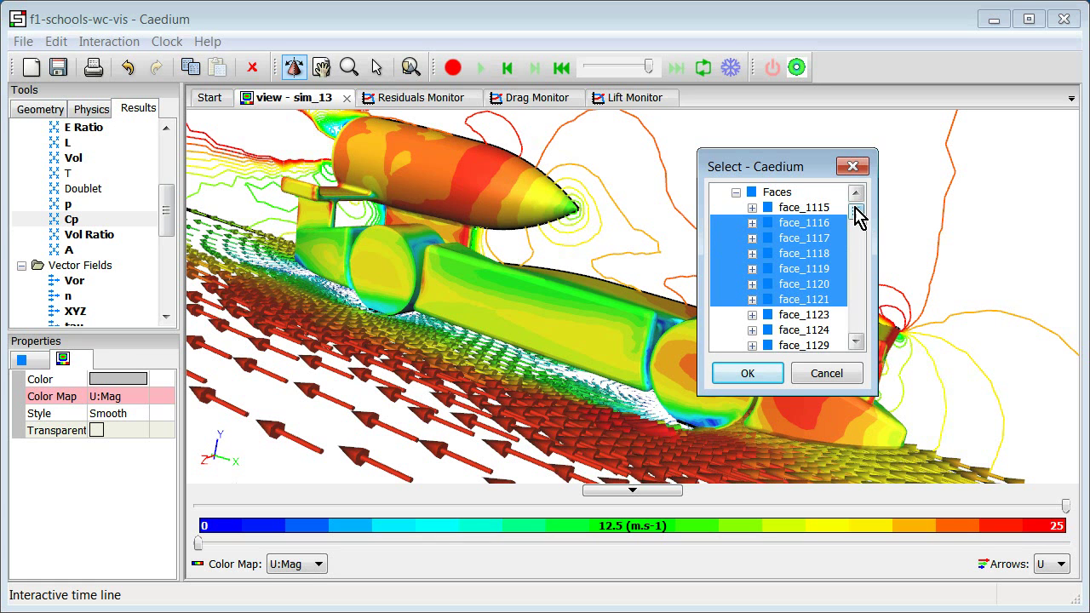
{"action": "left_click_drag", "start_coordinate": [857, 214], "coordinate": [857, 213]}
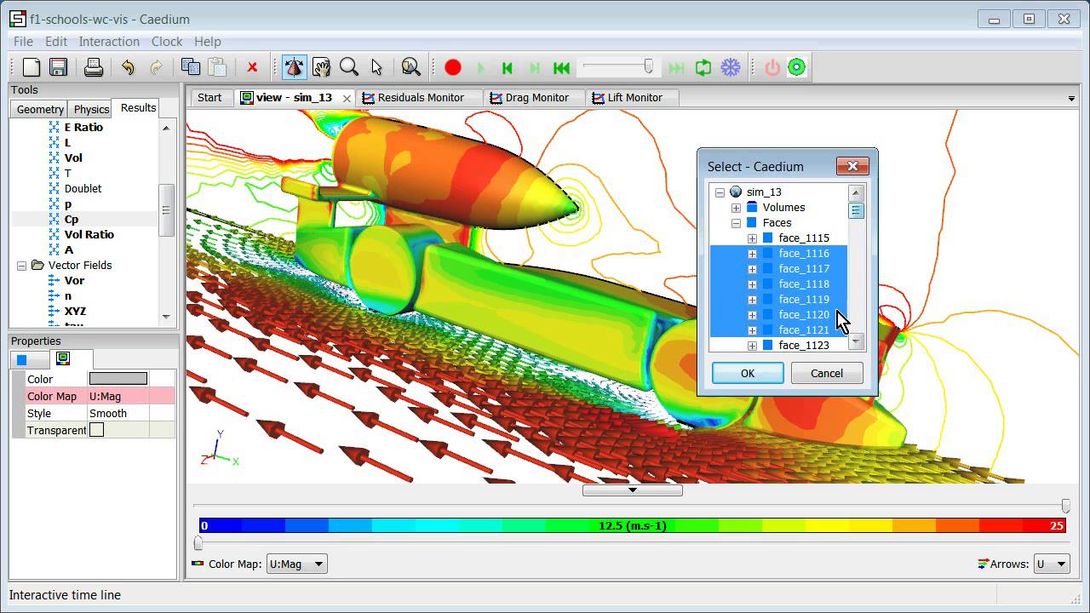
{"action": "left_click", "coordinate": [856, 340]}
{"action": "left_click", "coordinate": [856, 341]}
{"action": "left_click", "coordinate": [856, 340]}
{"action": "left_click", "coordinate": [855, 341]}
{"action": "left_click", "coordinate": [855, 340]}
{"action": "left_click", "coordinate": [856, 341]}
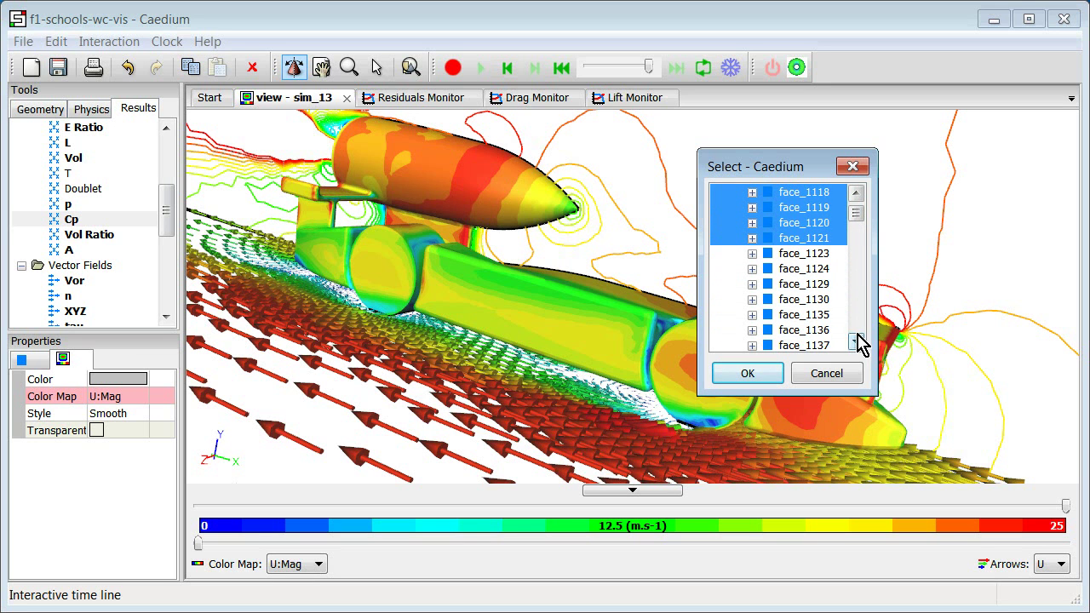
- Add face_1124, face_1135 and face_1136, confirm, and show the faces' shared Properties
{"action": "left_click", "coordinate": [795, 271], "text": "ctrl"}
{"action": "left_click", "coordinate": [790, 315], "text": "ctrl"}
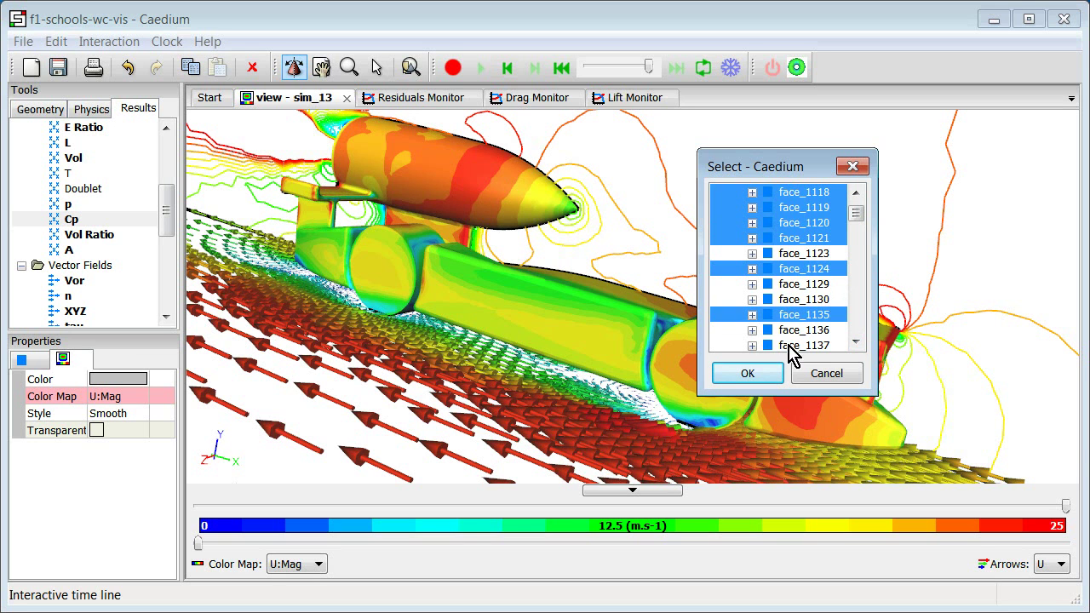
{"action": "left_click", "coordinate": [796, 331], "text": "ctrl"}
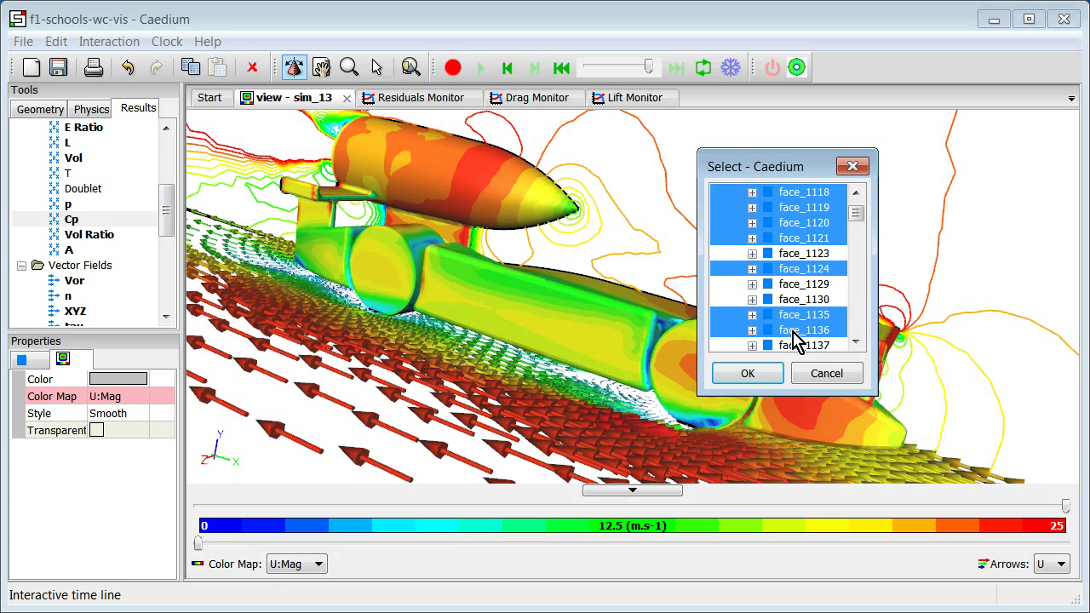
{"action": "left_click", "coordinate": [743, 375]}
{"action": "right_click", "coordinate": [741, 377]}
{"action": "left_click", "coordinate": [775, 379]}
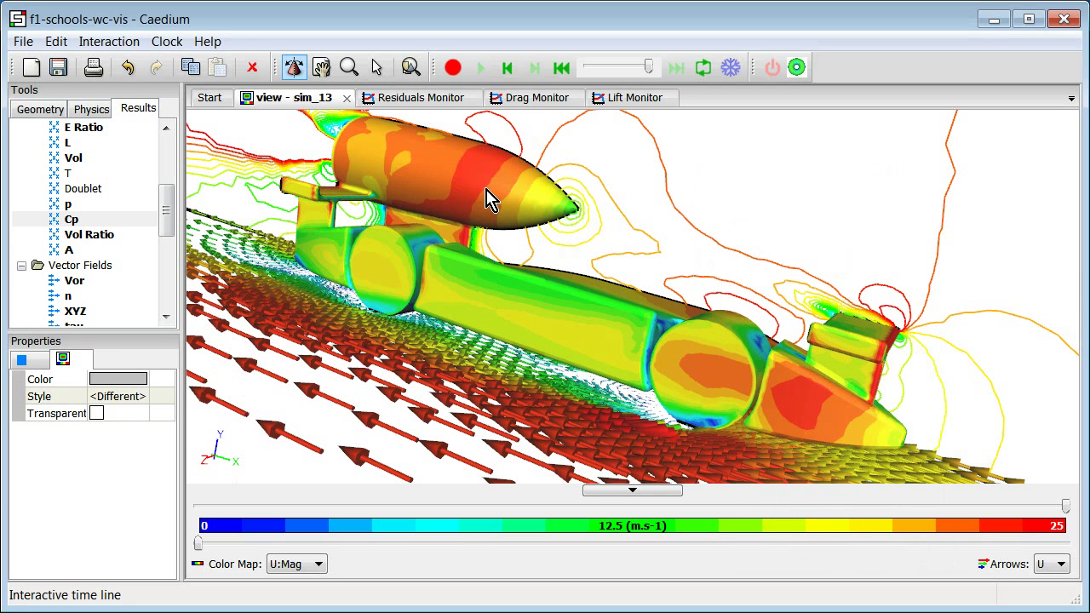
{"action": "left_click", "coordinate": [97, 416]}
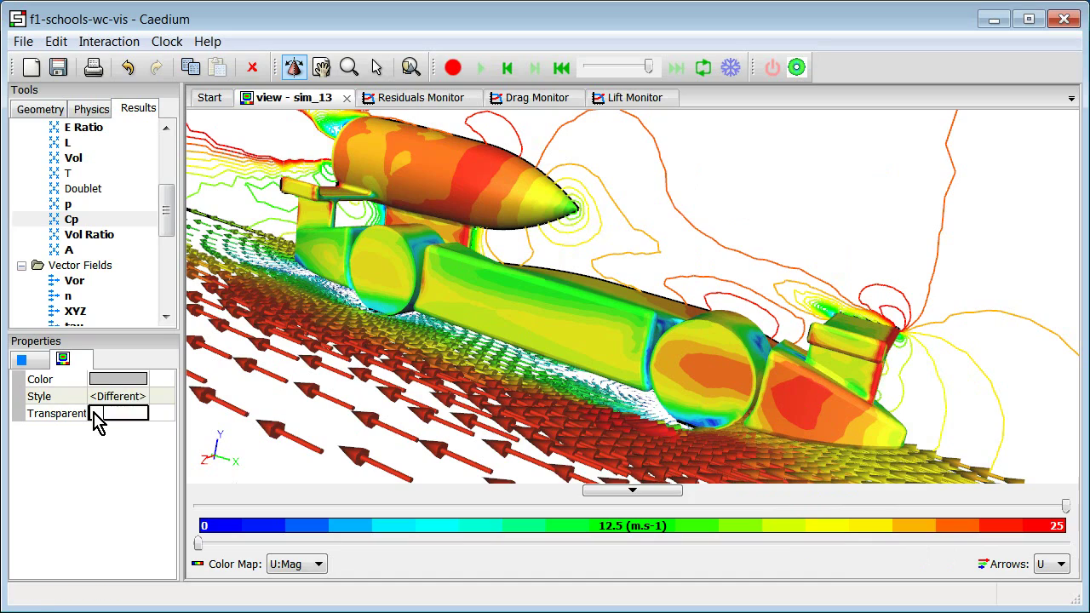
{"action": "left_click", "coordinate": [96, 414]}
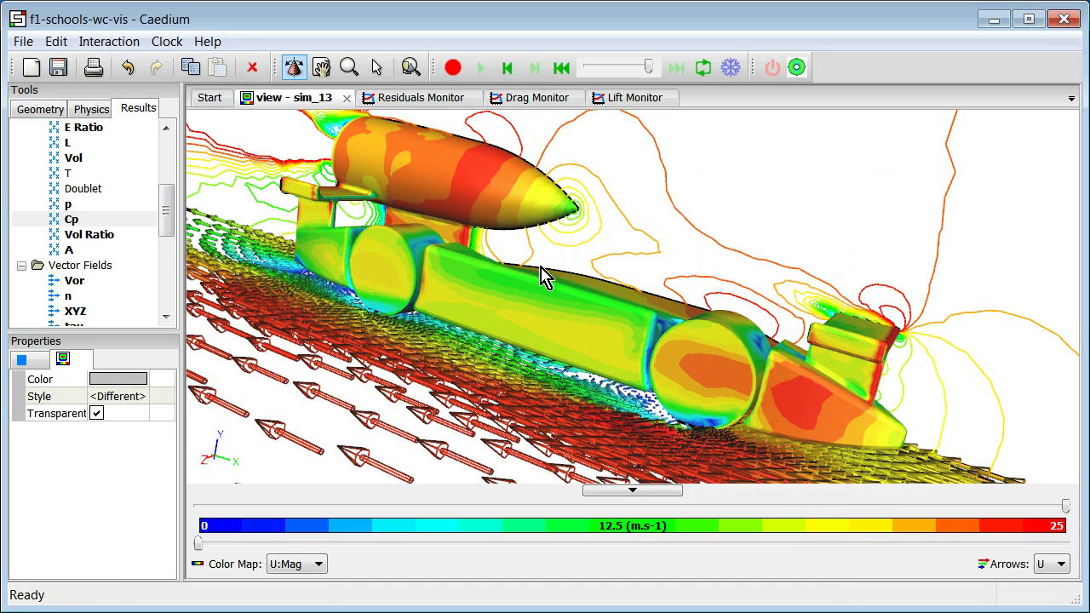
{"action": "left_click_drag", "start_coordinate": [545, 277], "coordinate": [443, 293]}
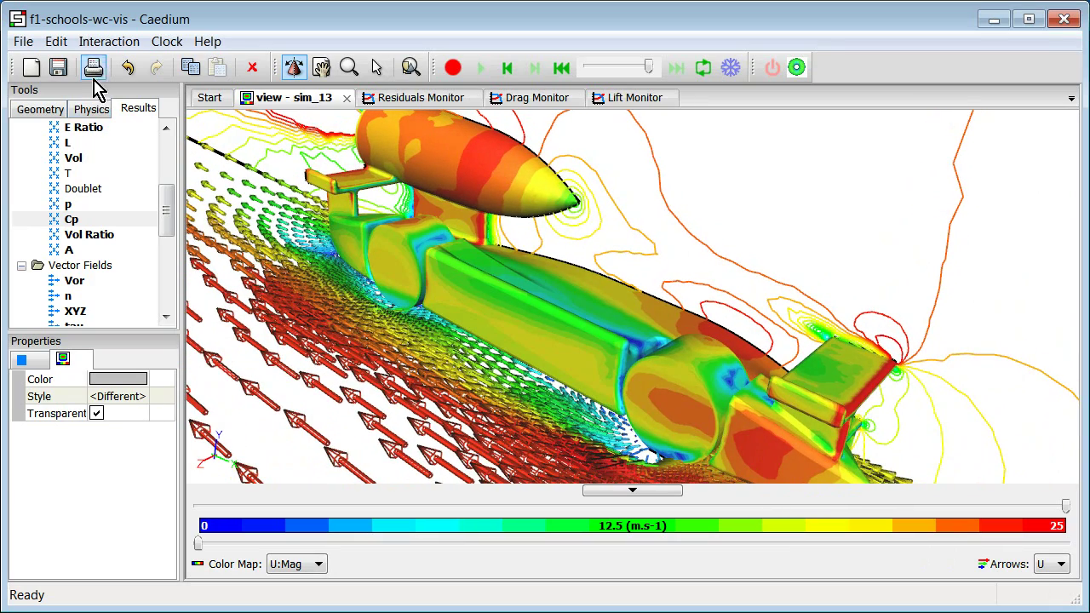
{"action": "left_click", "coordinate": [129, 72]}
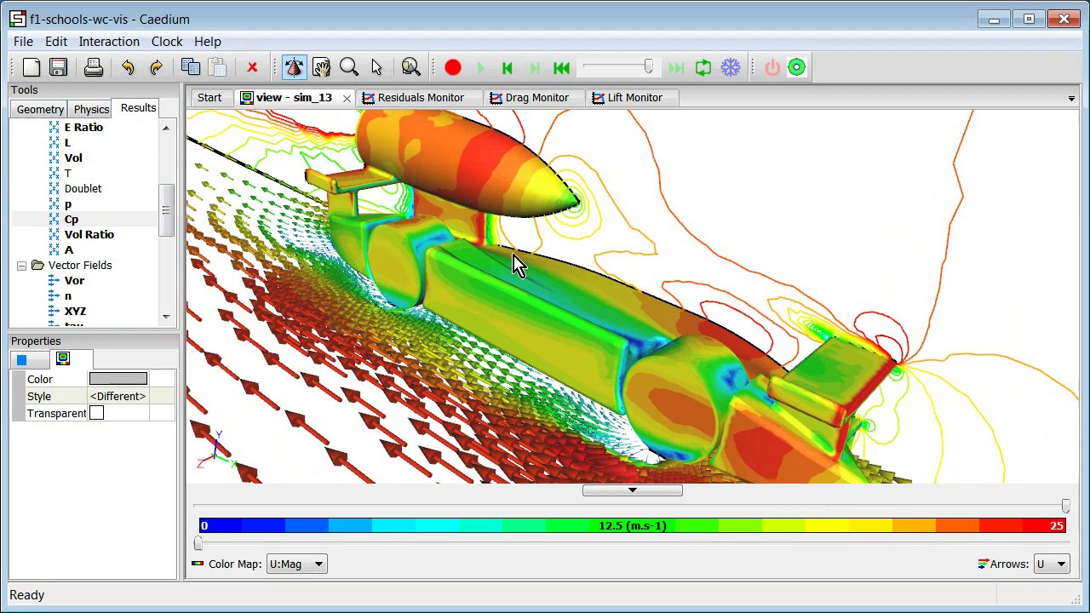
{"action": "left_click_drag", "start_coordinate": [535, 204], "coordinate": [538, 179]}
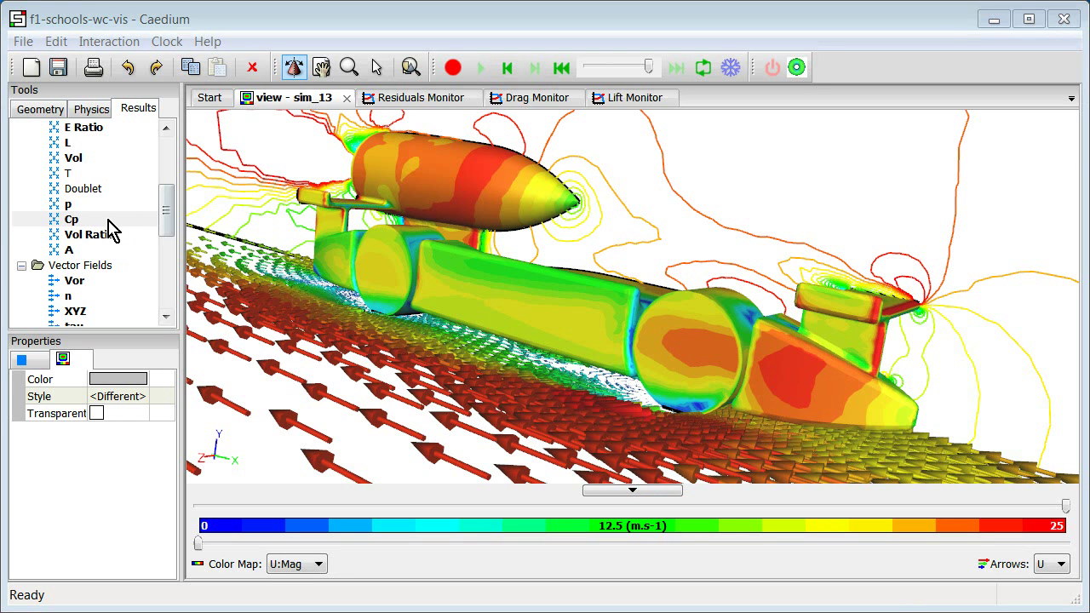
- Drop the Cp field onto the car and select the front circular face face_1270
{"action": "left_click", "coordinate": [57, 220]}
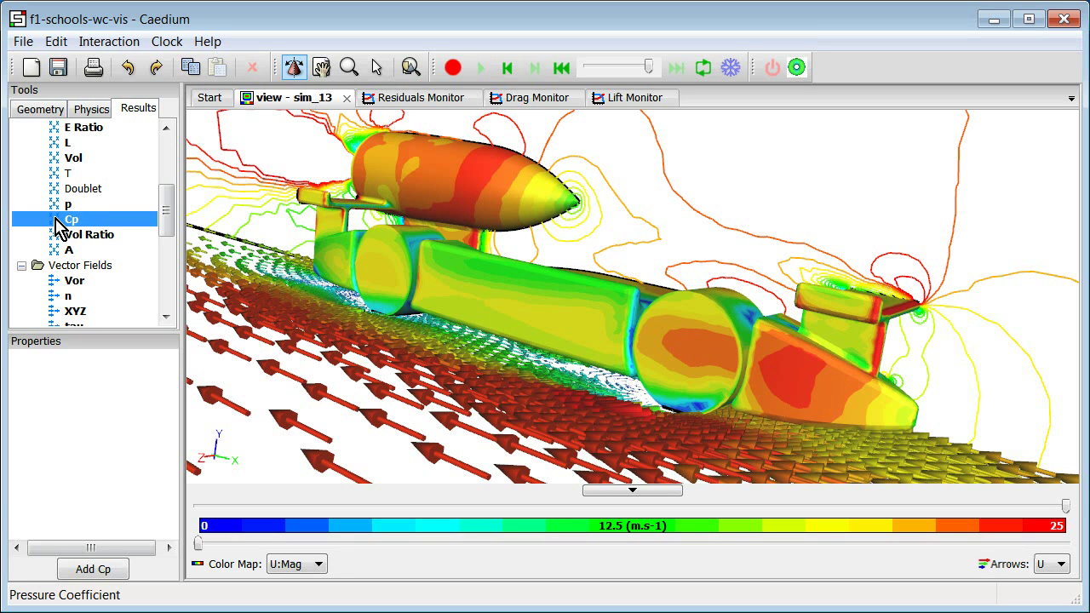
{"action": "left_click_drag", "start_coordinate": [55, 220], "coordinate": [389, 262]}
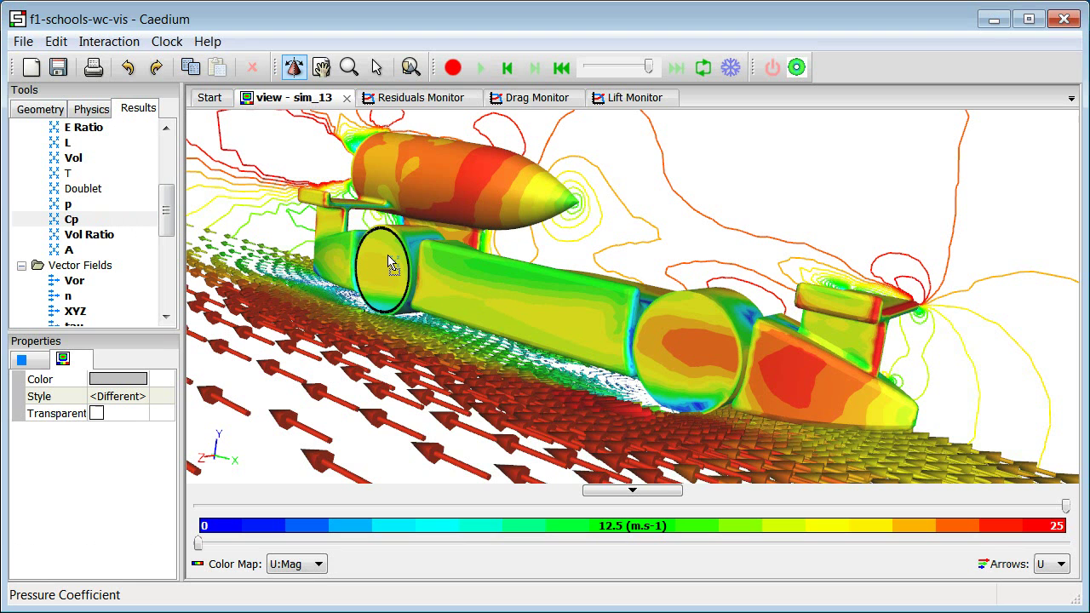
{"action": "left_click", "coordinate": [389, 263]}
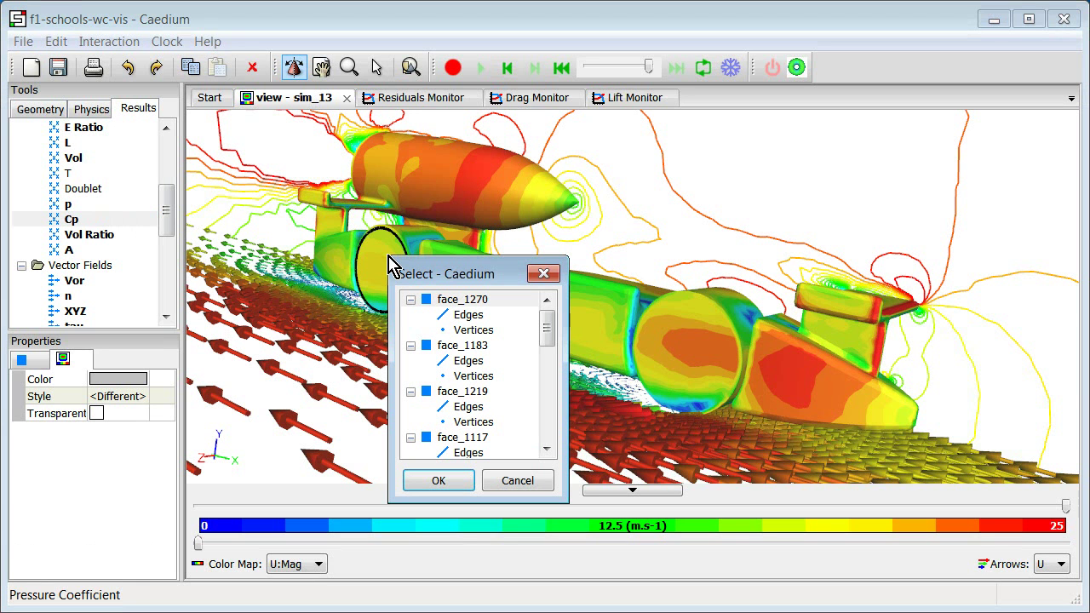
{"action": "left_click", "coordinate": [455, 301]}
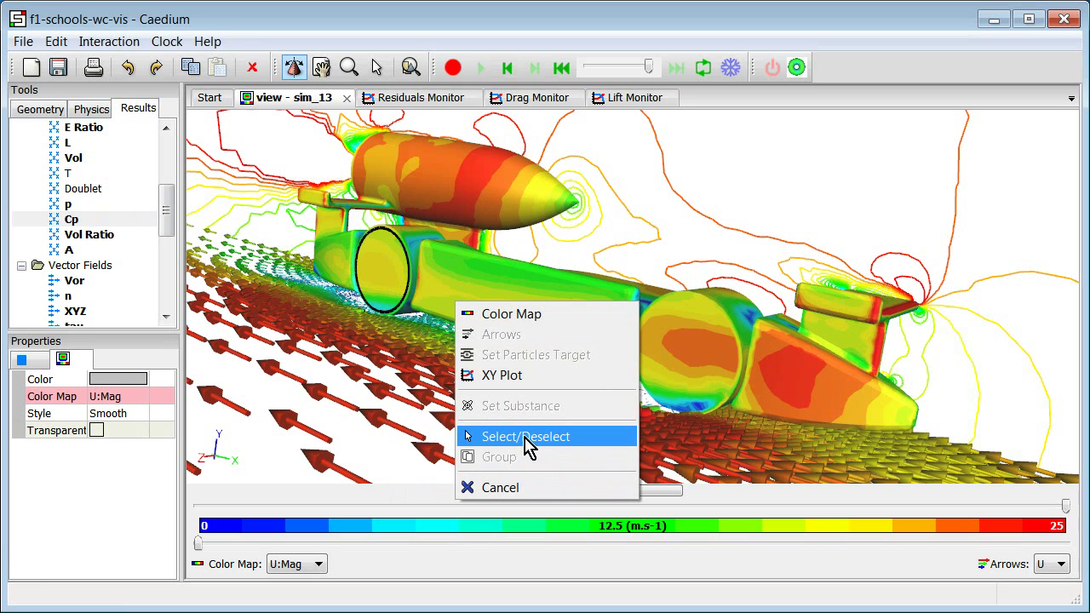
{"action": "left_click", "coordinate": [526, 437]}
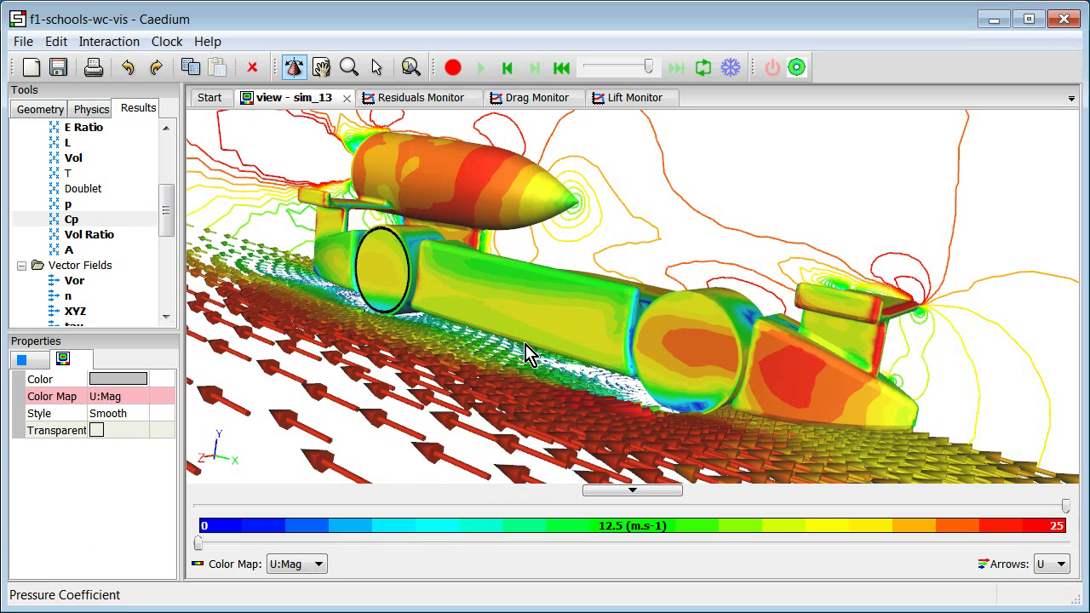
- Add the long side face of the body to the selection
{"action": "left_click", "coordinate": [538, 312]}
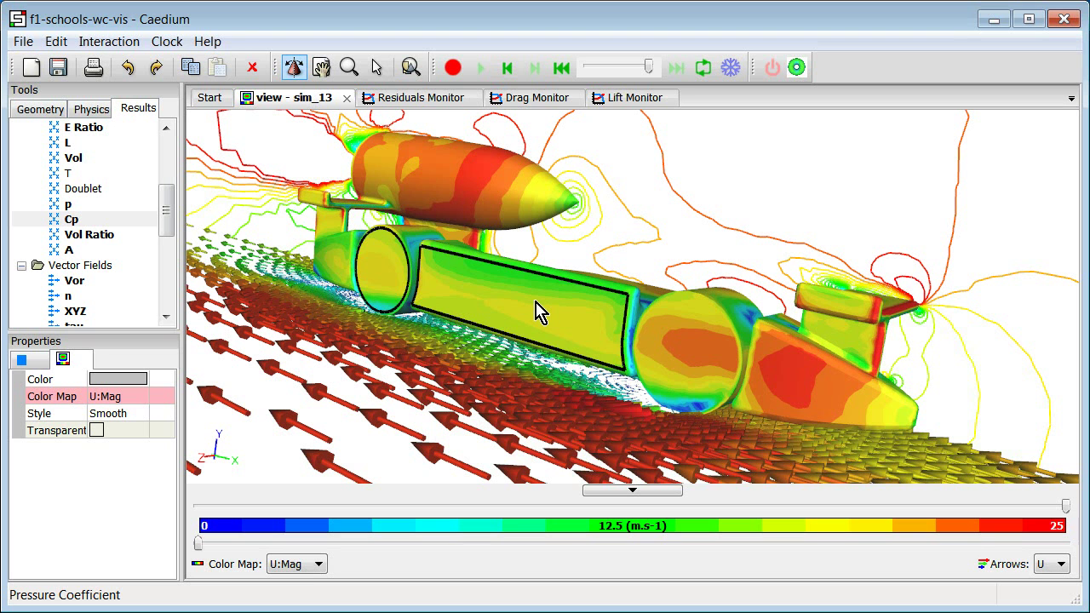
{"action": "right_click", "coordinate": [538, 313]}
{"action": "left_click", "coordinate": [616, 345]}
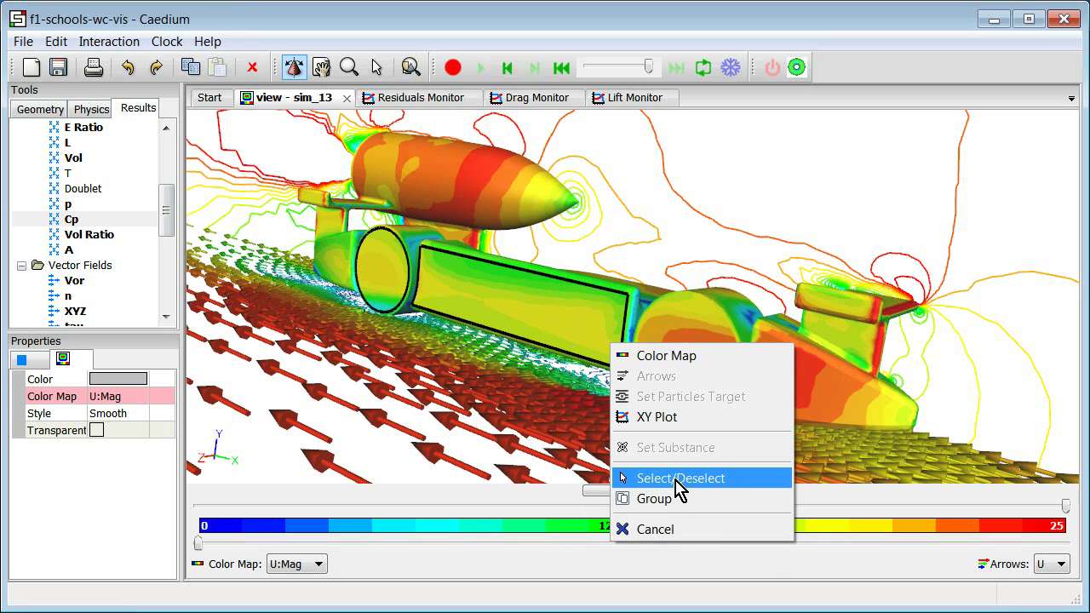
{"action": "left_click", "coordinate": [675, 480]}
- Add the rear circular face and group the three selected faces
{"action": "left_click", "coordinate": [691, 349]}
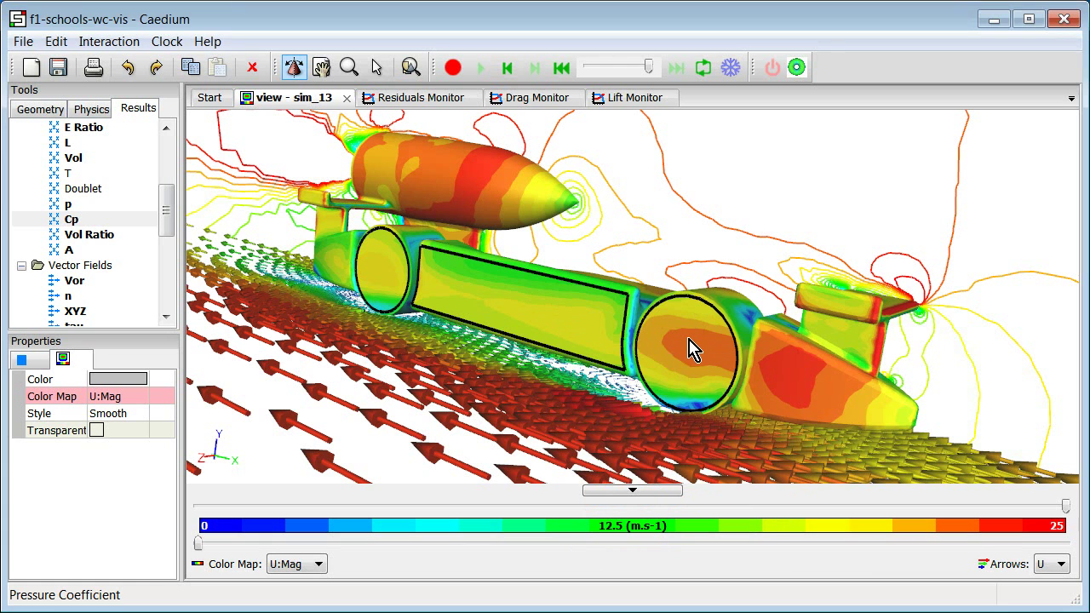
{"action": "left_click", "coordinate": [691, 349]}
{"action": "right_click", "coordinate": [744, 387]}
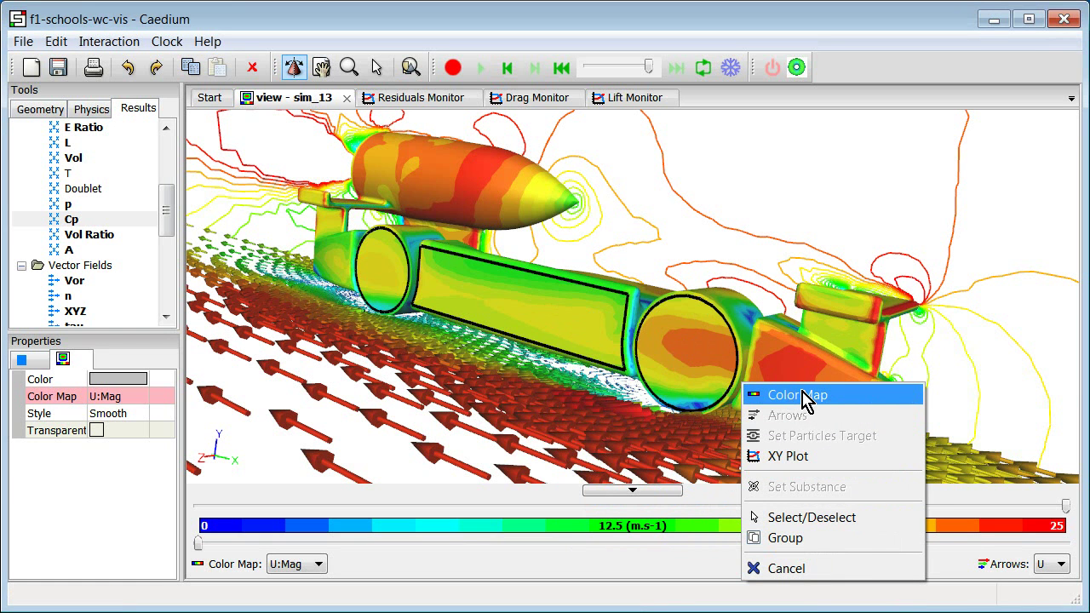
{"action": "left_click", "coordinate": [794, 545]}
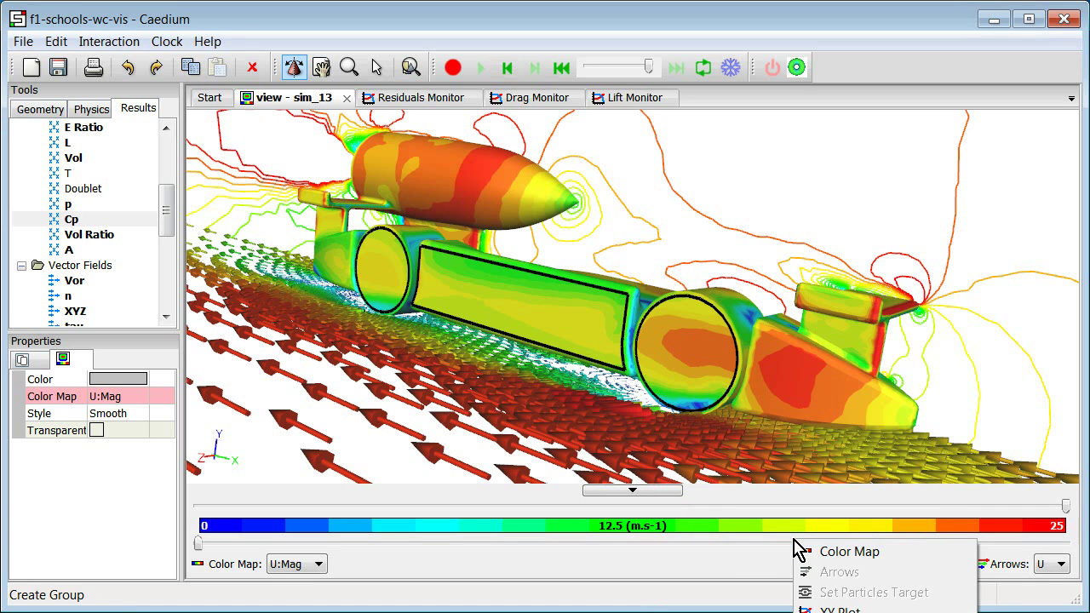
- Apply the Cp colour map to the grouped faces, scaled -1.44552 to 0.0361884
{"action": "left_click", "coordinate": [852, 551]}
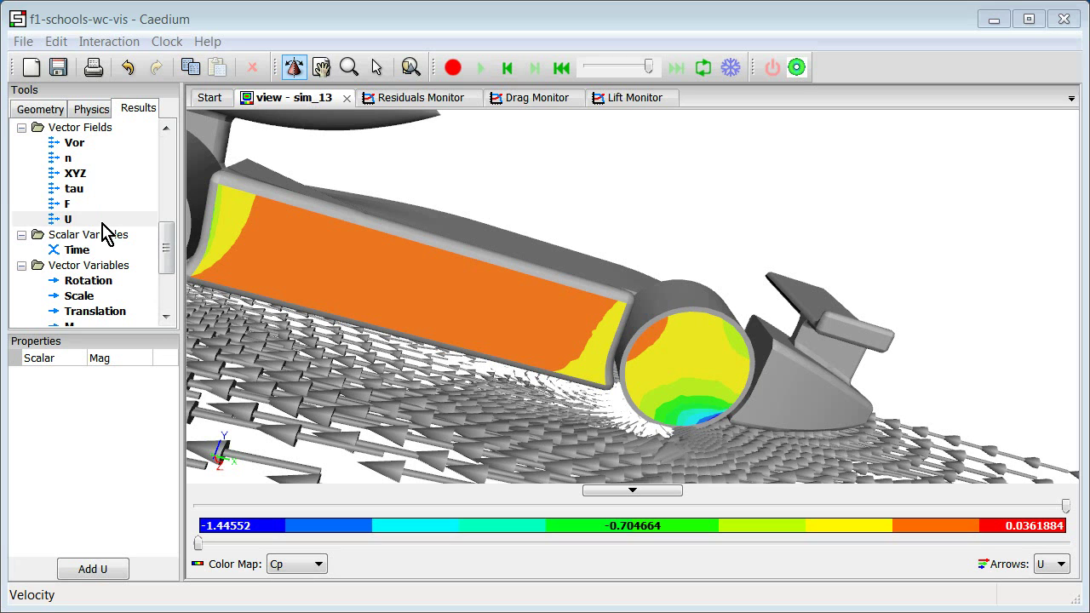
- Drop the velocity field U onto the wing, using edge_4188 as particle source
{"action": "left_click", "coordinate": [66, 218]}
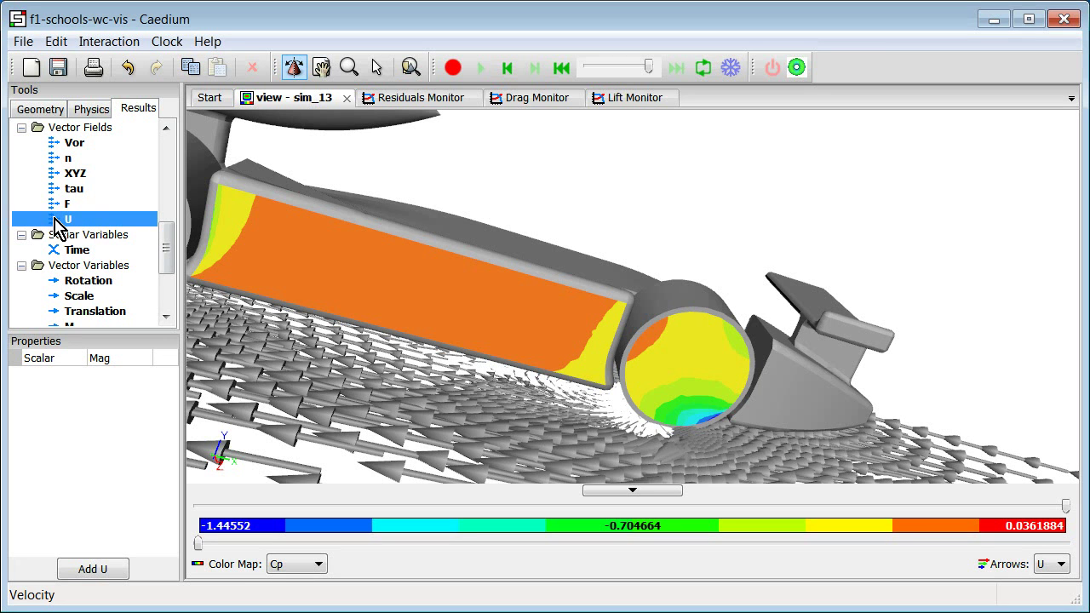
{"action": "left_click_drag", "start_coordinate": [56, 221], "coordinate": [785, 300]}
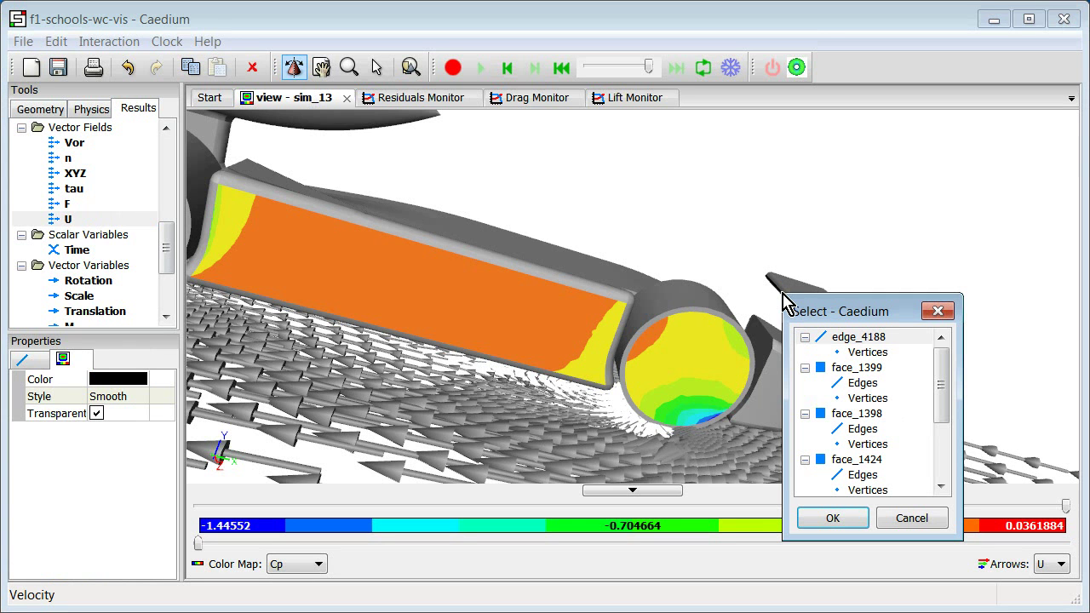
{"action": "left_click", "coordinate": [859, 339]}
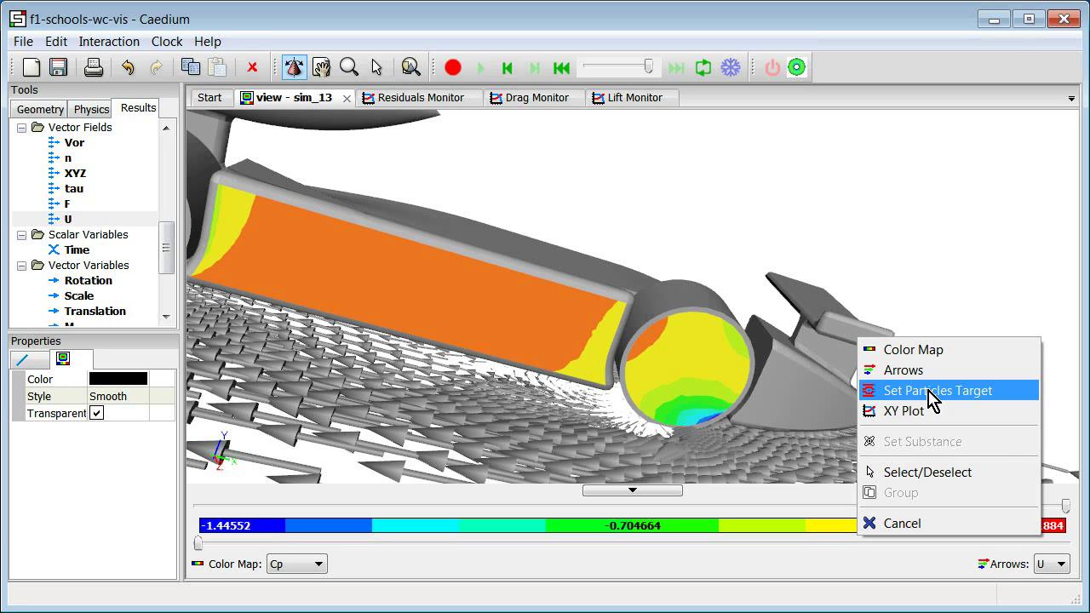
- Set the particle target to the car volume volume_78
{"action": "left_click", "coordinate": [936, 392]}
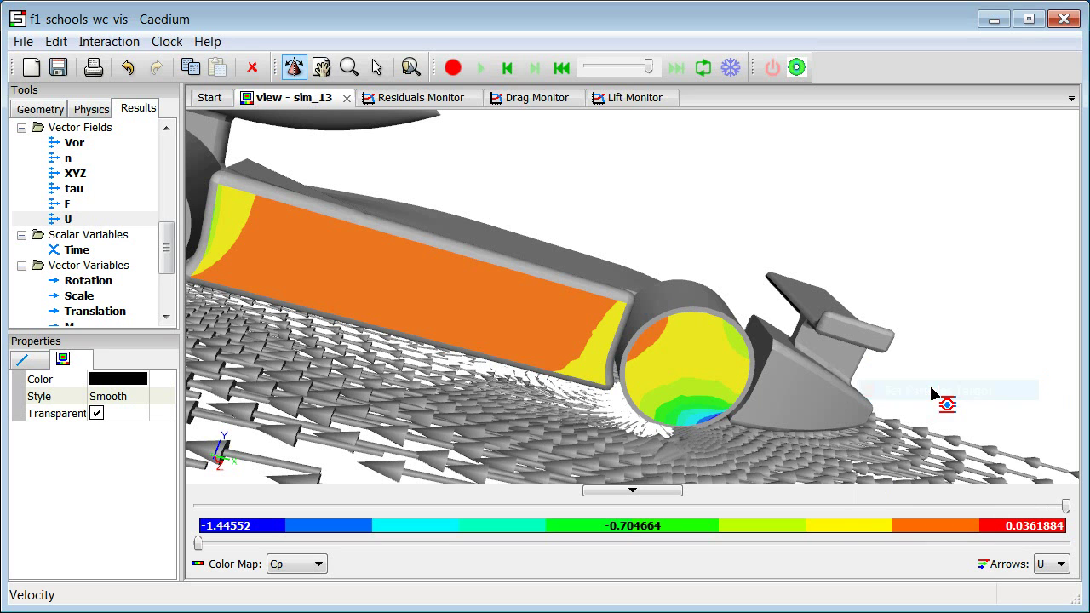
{"action": "left_click", "coordinate": [466, 269]}
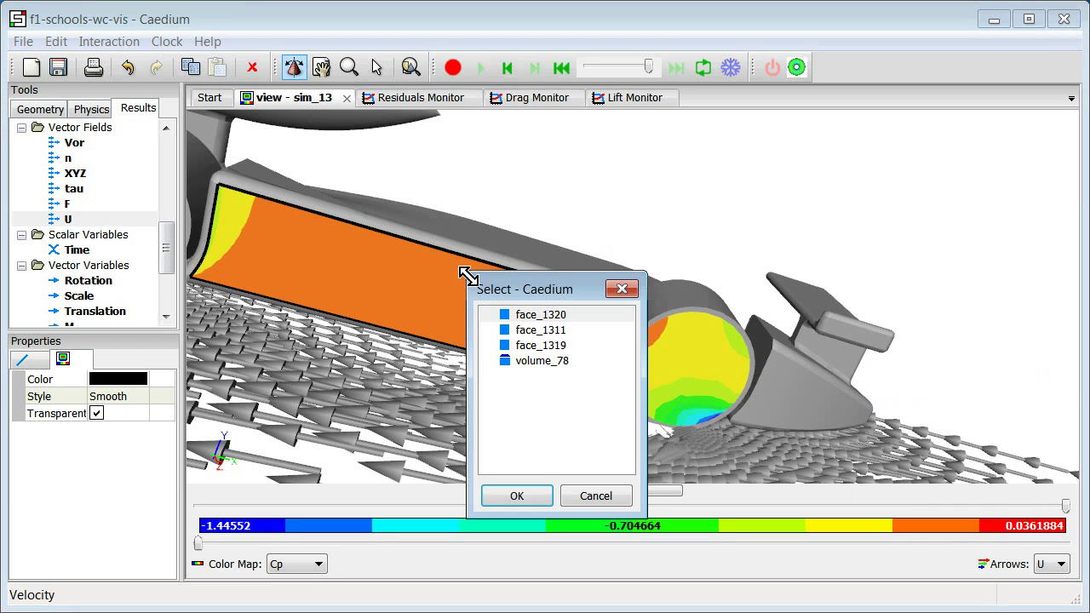
{"action": "left_click", "coordinate": [539, 371]}
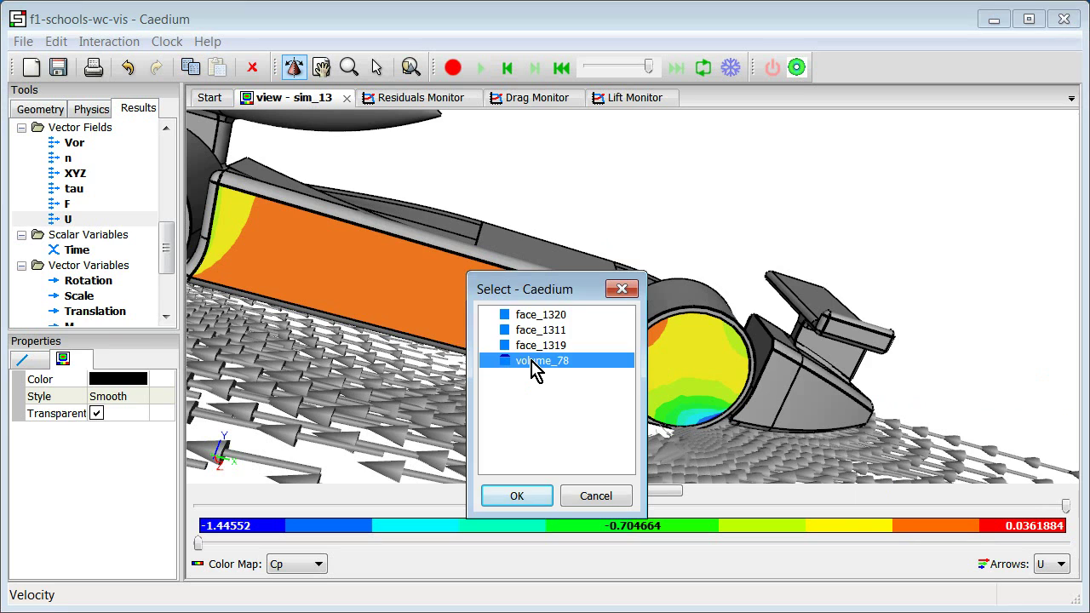
{"action": "double_click", "coordinate": [532, 365]}
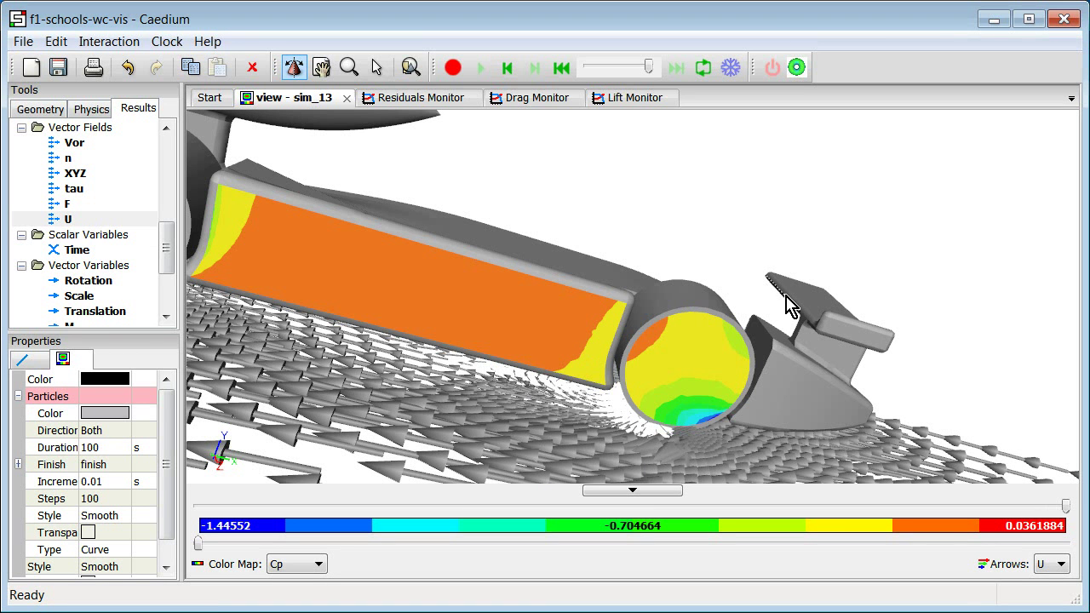
- Set the particle Increment to 0.0001 s and Steps to 1000, then orbit to view streamlines
{"action": "left_click", "coordinate": [100, 482]}
{"action": "double_click", "coordinate": [100, 481]}
{"action": "type", "text": "0.01"}
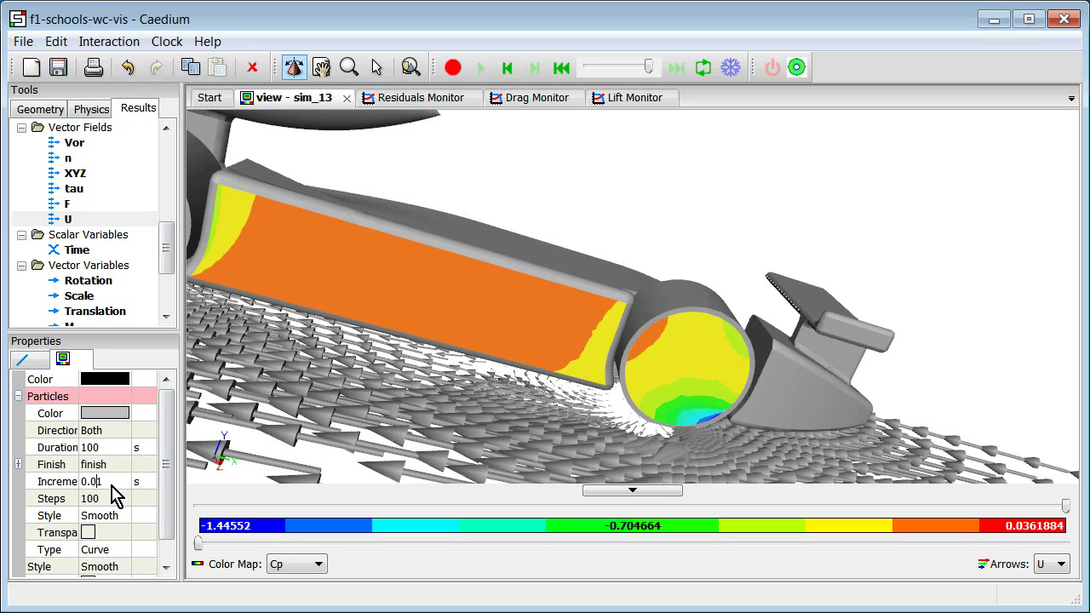
{"action": "type", "text": "000"}
{"action": "key", "text": "Return"}
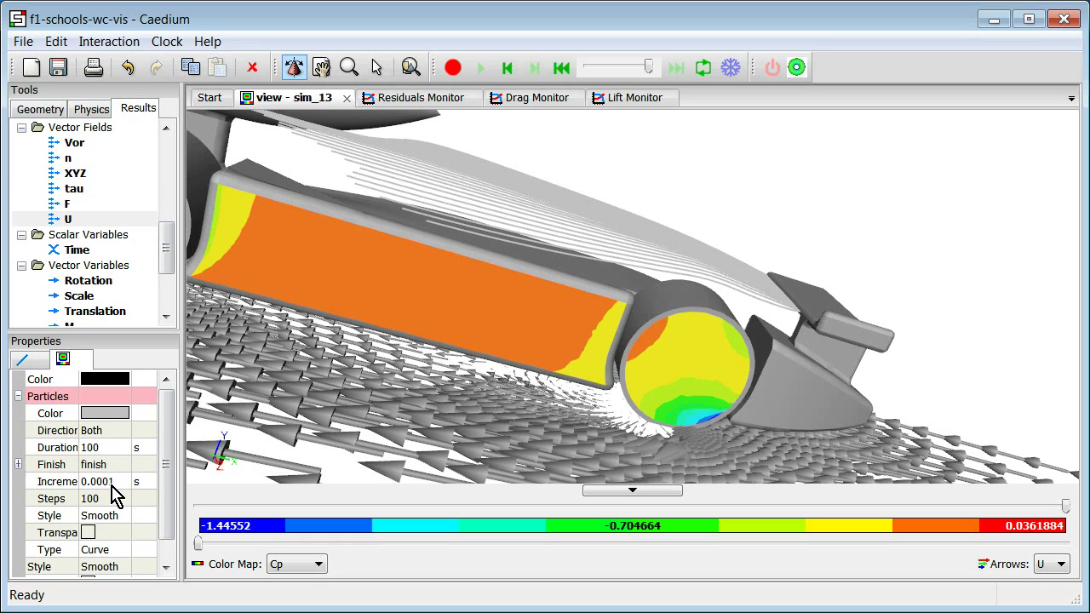
{"action": "left_click", "coordinate": [114, 499]}
{"action": "type", "text": "0"}
{"action": "key", "text": "Return"}
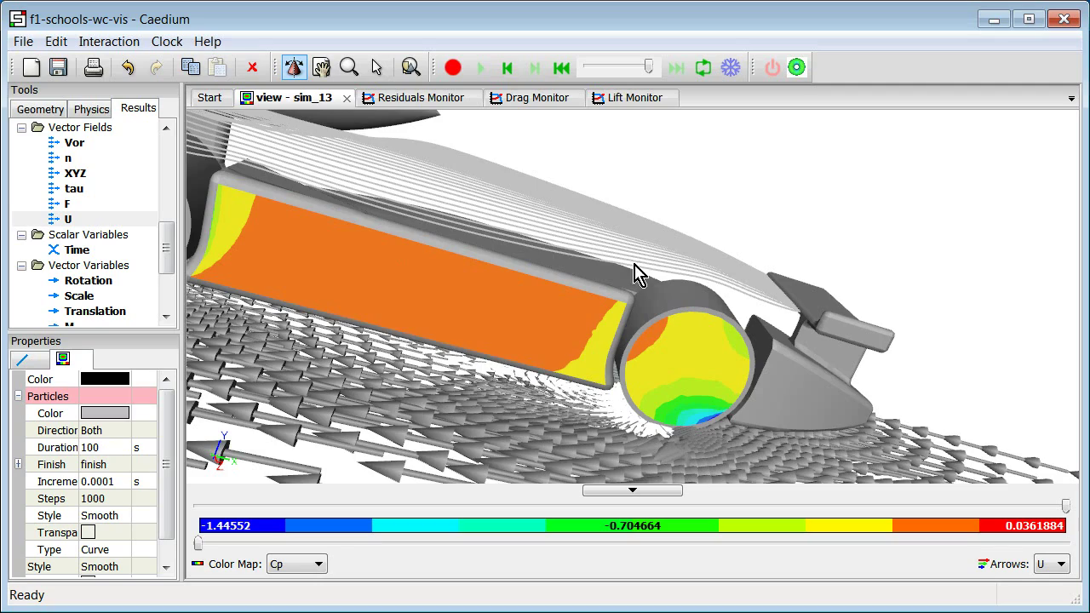
{"action": "left_click_drag", "start_coordinate": [638, 273], "coordinate": [603, 278]}
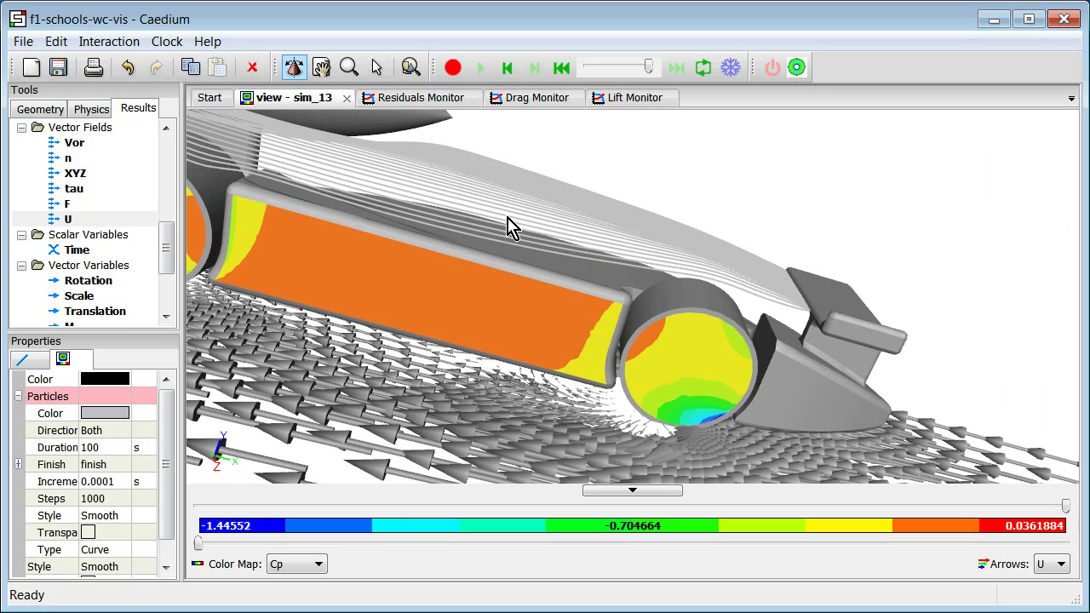
- Apply the U:Mag colour map from the U field and orbit to view coloured streamlines
{"action": "right_click", "coordinate": [60, 224]}
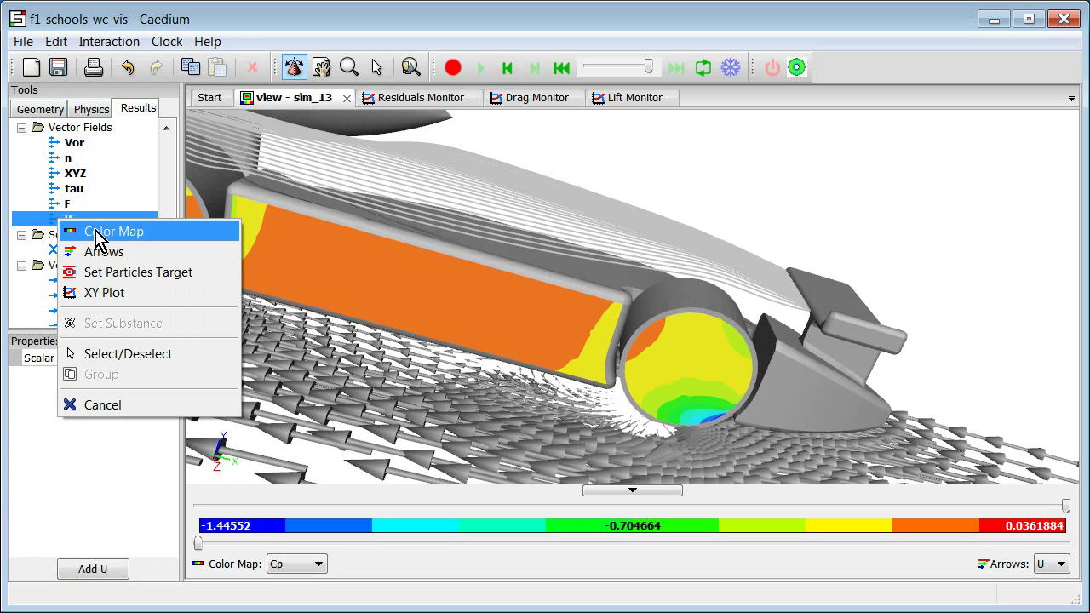
{"action": "left_click", "coordinate": [103, 231]}
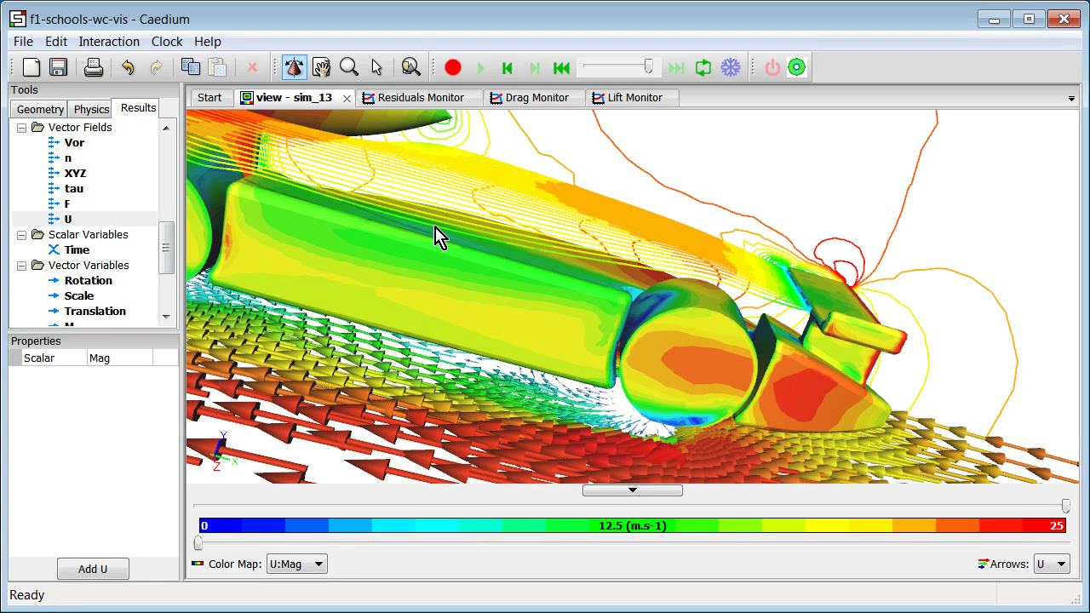
{"action": "left_click_drag", "start_coordinate": [627, 236], "coordinate": [418, 226]}
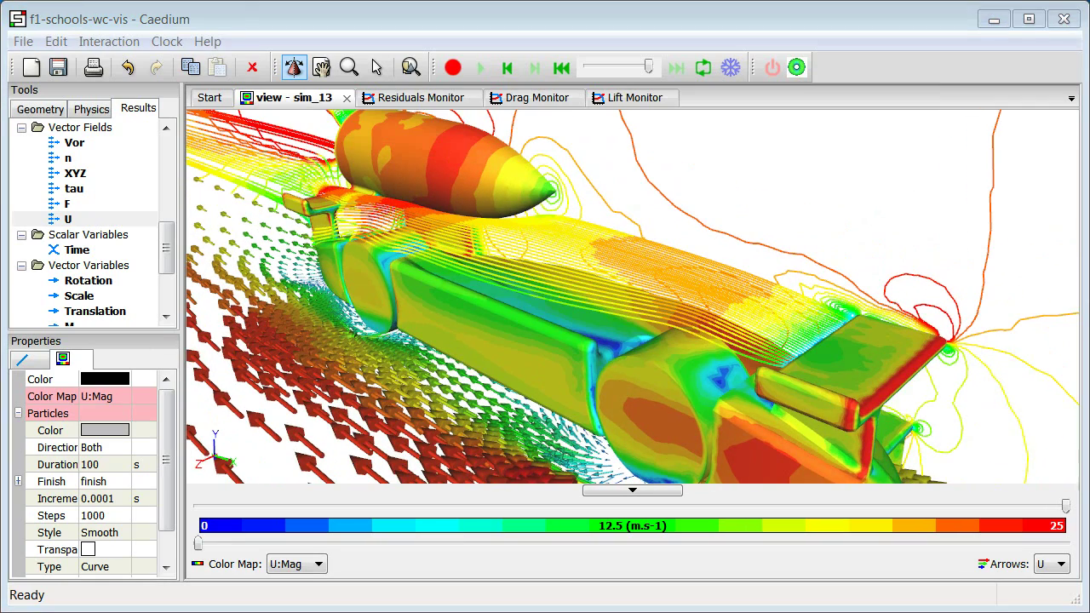